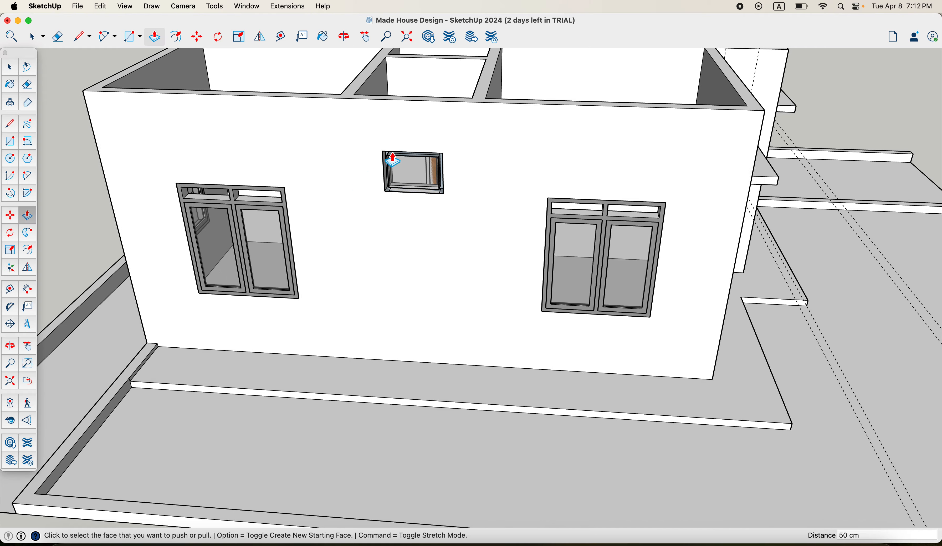
# Place a horizontal guide across the wall, offset up from the large windows' bottom edge to just below their transoms
pyautogui.moveTo(435, 189); pyautogui.dragTo(246, 172, button='middle')
pyautogui.scroll(5, 277, 236)
pyautogui.scroll(2, 277, 237)
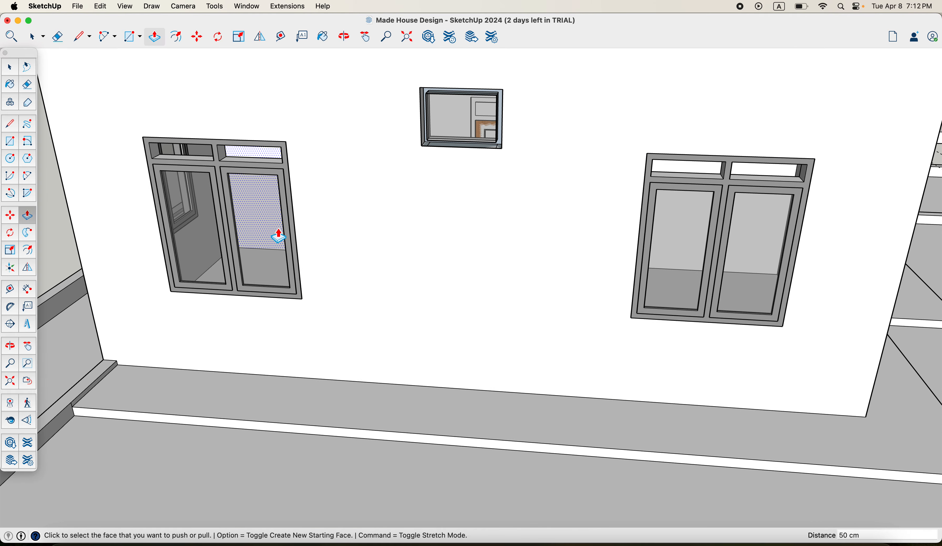
pyautogui.press('t')
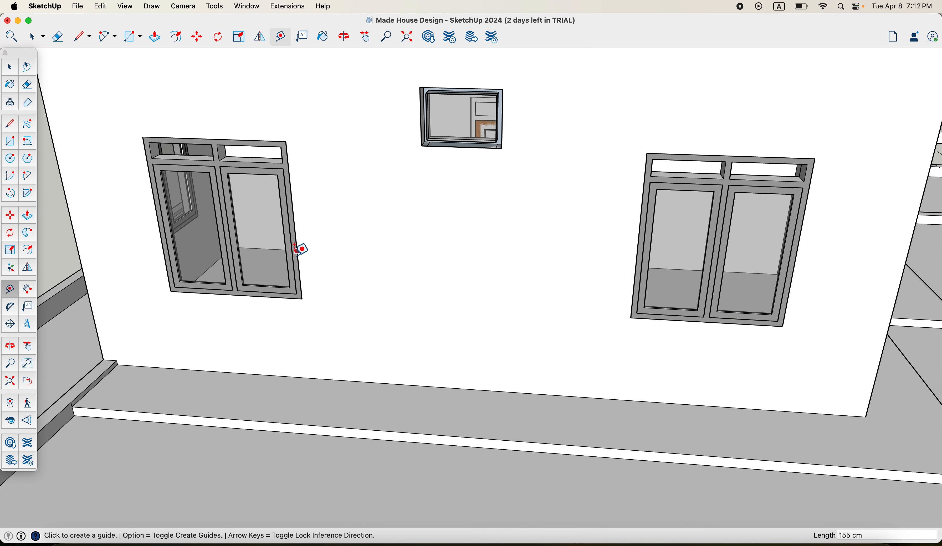
pyautogui.click(280, 294)
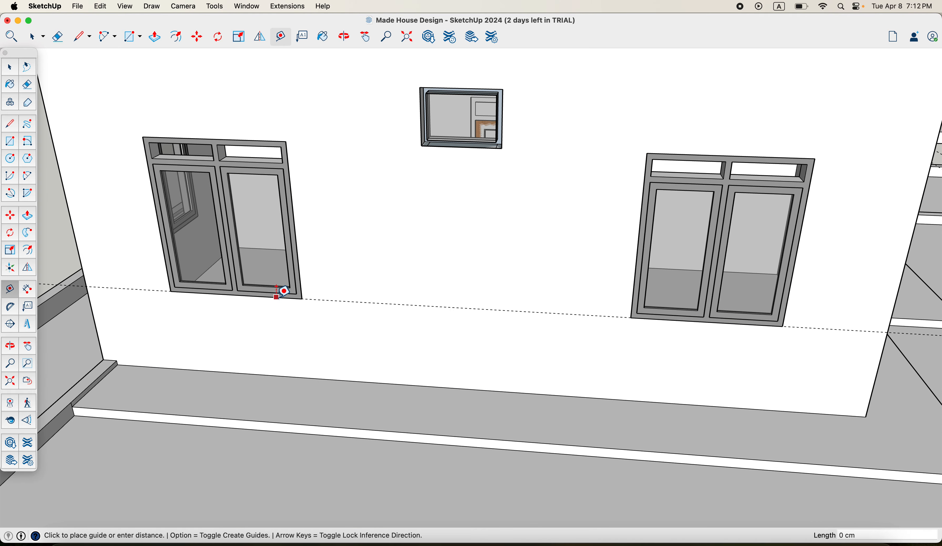
pyautogui.click(288, 163)
pyautogui.scroll(-3, 435, 223)
pyautogui.moveTo(435, 223); pyautogui.dragTo(274, 208, button='middle')
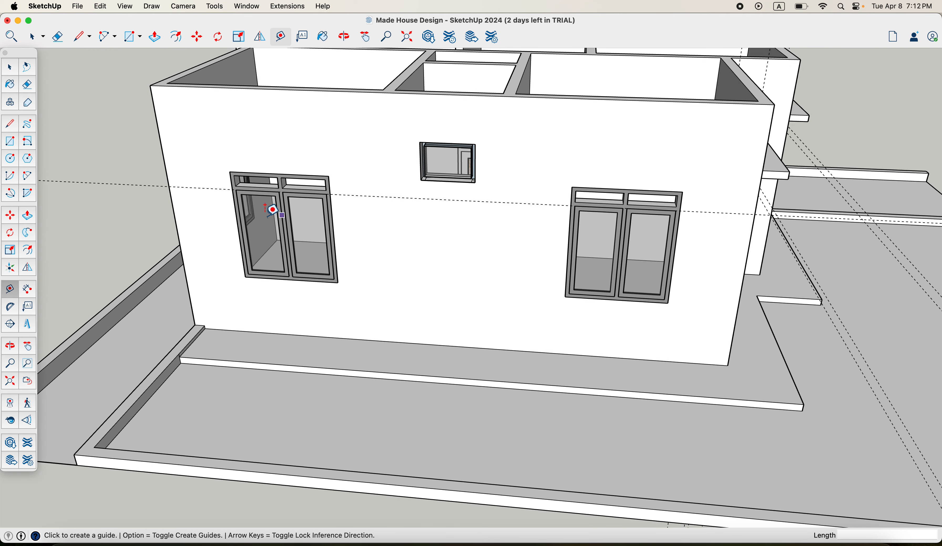
# Place a vertical guide 383 cm from the wall's left edge, through the middle of the small window
pyautogui.click(167, 171)
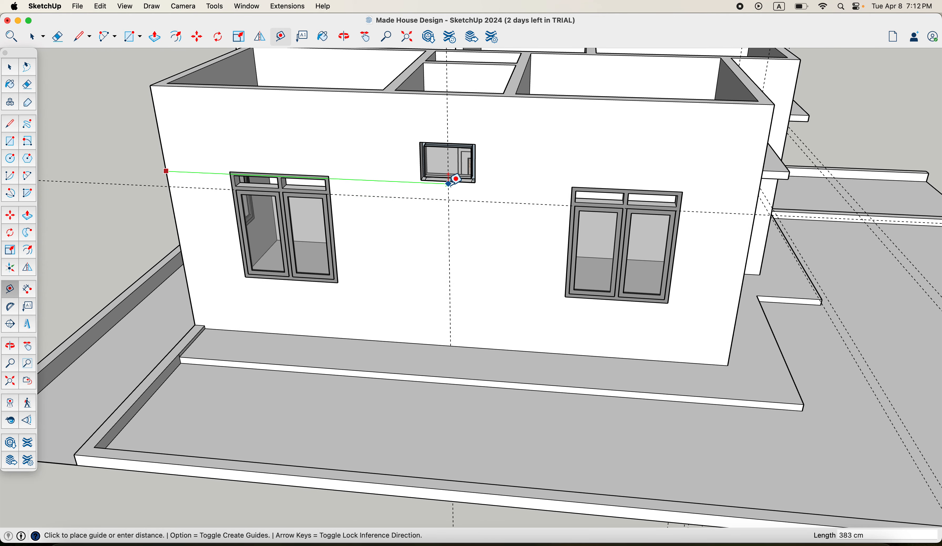
pyautogui.press('Escape')
pyautogui.moveTo(465, 247); pyautogui.dragTo(490, 263, button='middle')
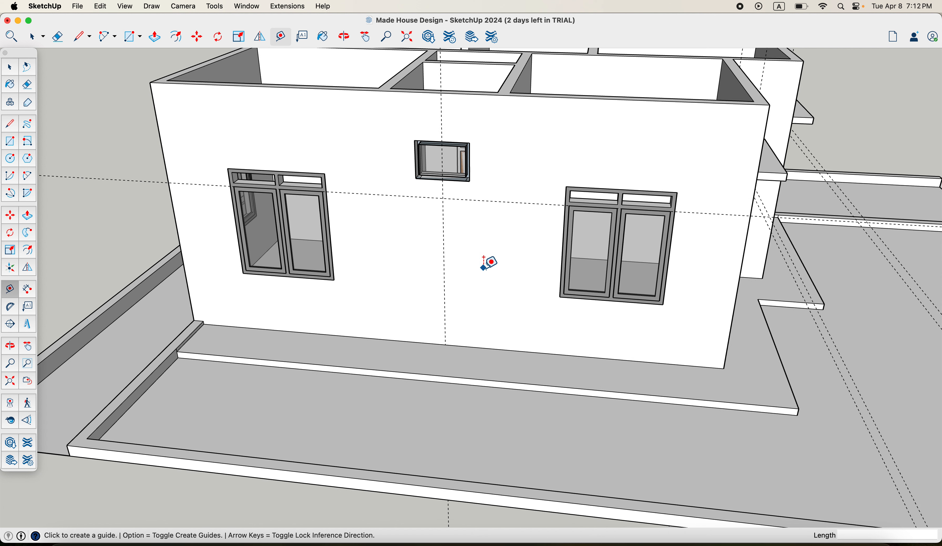
# Move the small window about 629 cm along the green axis, out of the wall to the open area beside the house
pyautogui.press('space')
pyautogui.click(454, 164)
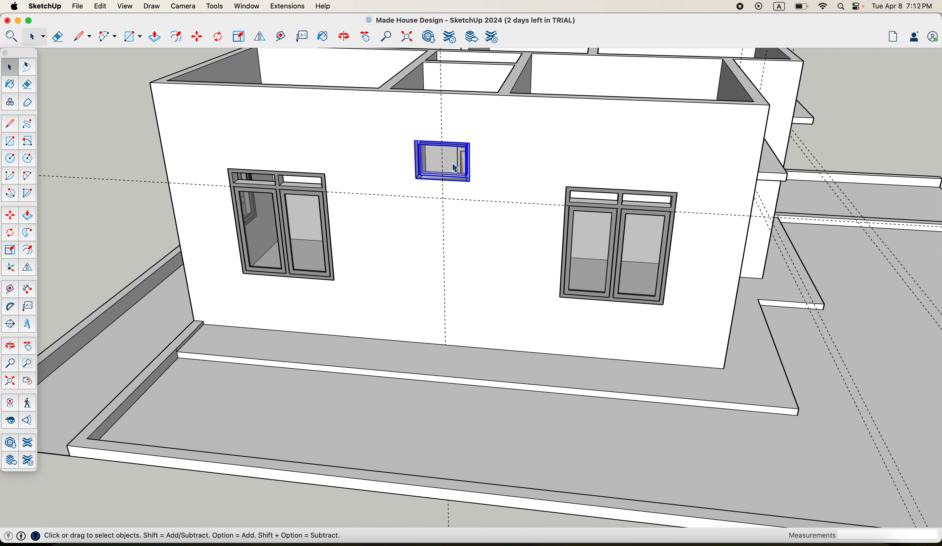
pyautogui.press('m')
pyautogui.scroll(3, 471, 182)
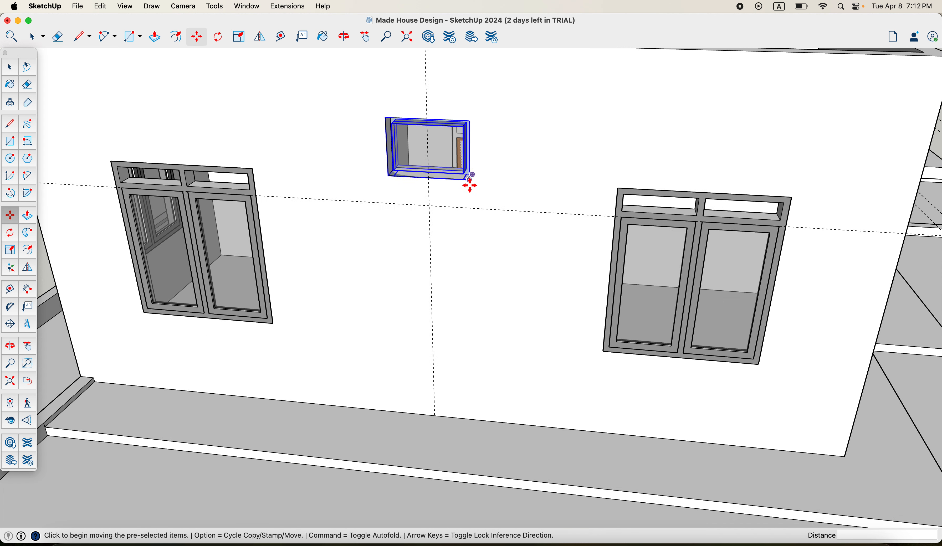
pyautogui.click(469, 183)
pyautogui.scroll(-3, 401, 183)
pyautogui.moveTo(401, 183); pyautogui.dragTo(321, 222, button='middle')
pyautogui.click(288, 208)
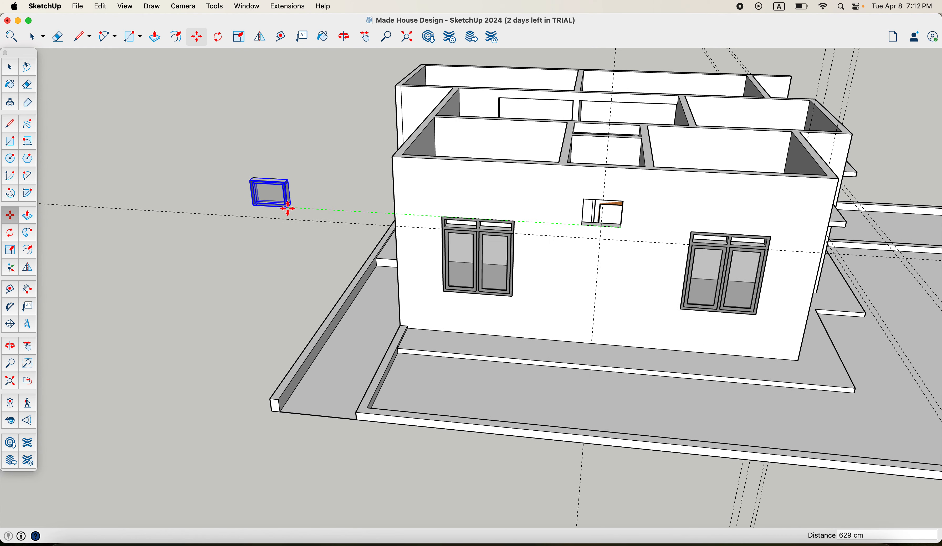
pyautogui.press('space')
pyautogui.click(322, 204)
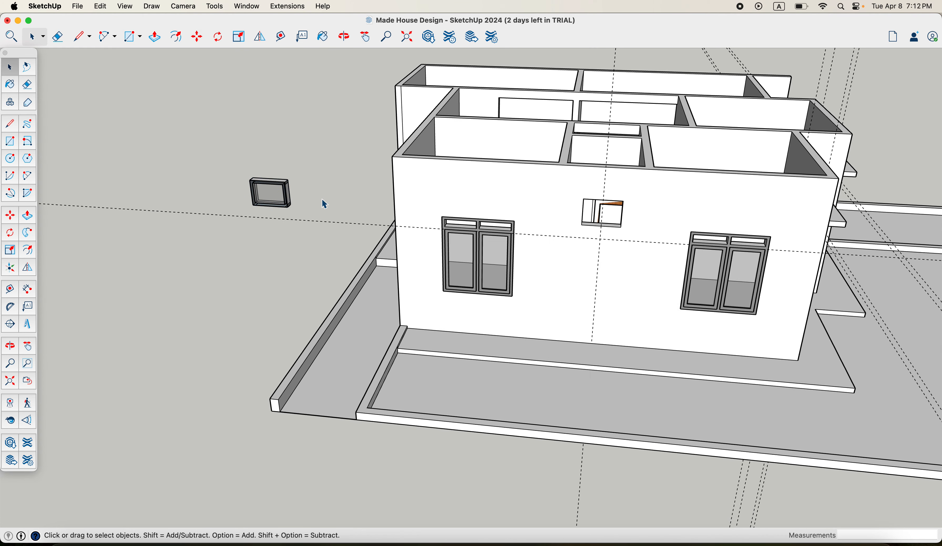
# Draw lines across the moved window frame's upper corners, extending the inner top edge to the outer sides
pyautogui.scroll(6, 251, 209)
pyautogui.moveTo(269, 210)
pyautogui.mouseDown(button='middle')
pyautogui.moveTo(247, 202)
pyautogui.moveTo(275, 194)
pyautogui.mouseUp(button='middle')
pyautogui.press('l')
pyautogui.scroll(2, 300, 112)
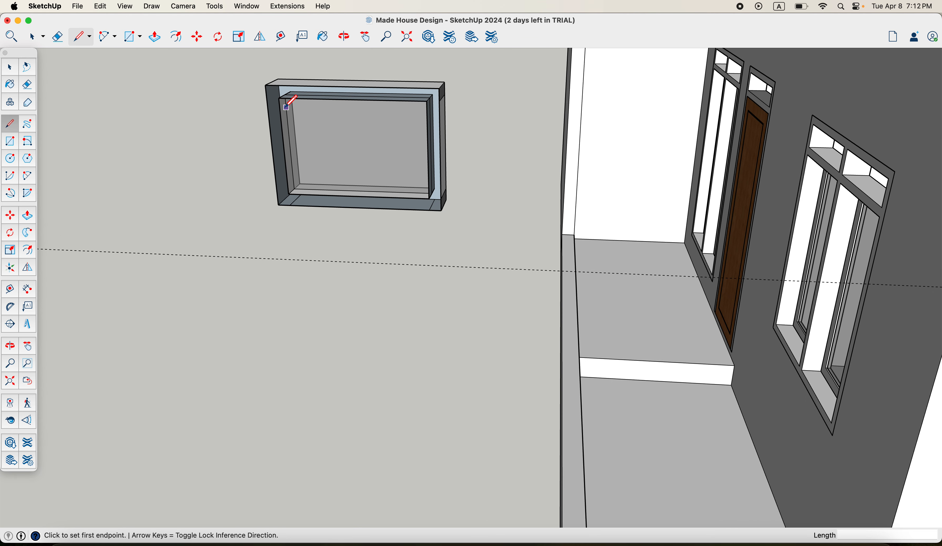
pyautogui.click(280, 97)
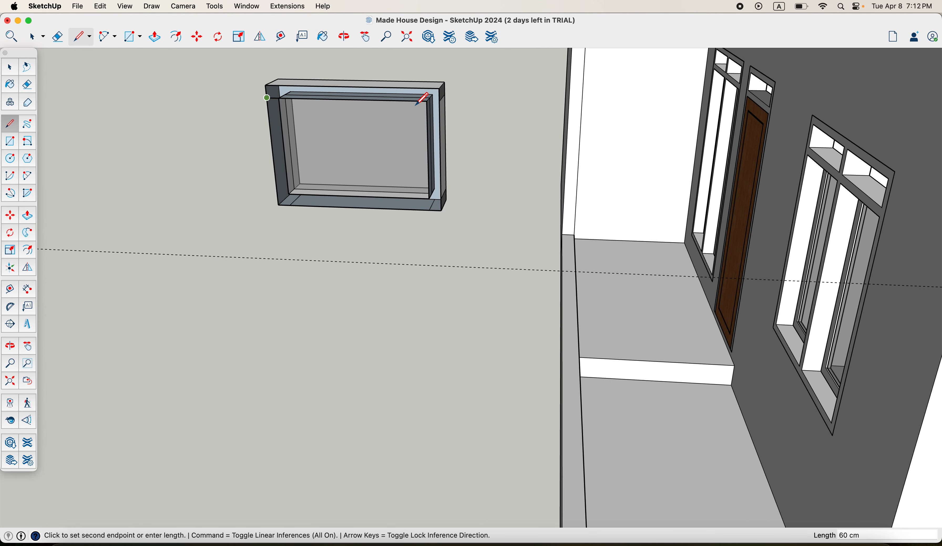
pyautogui.click(427, 101)
pyautogui.press('space')
pyautogui.press('l')
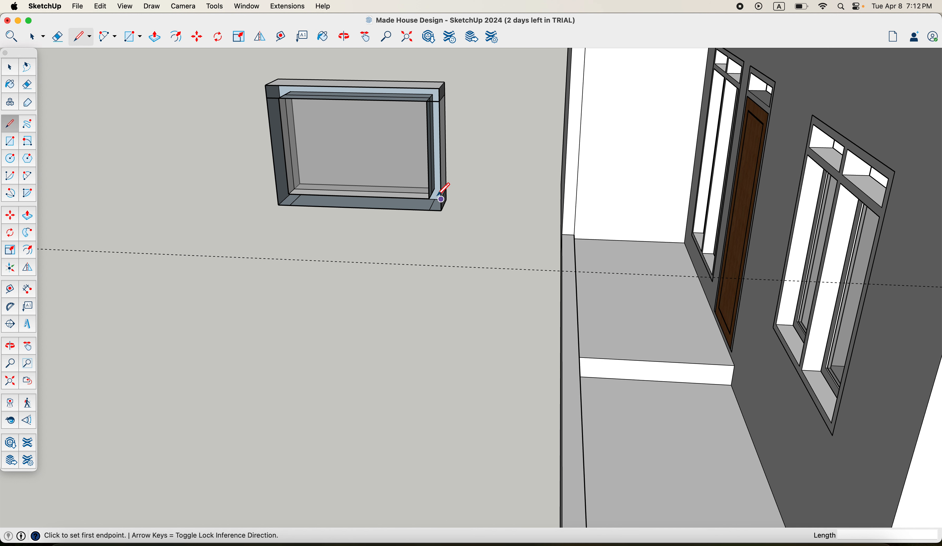
# Draw short lines from the frame's inner lower corners down to its outer bottom edge
pyautogui.click(430, 209)
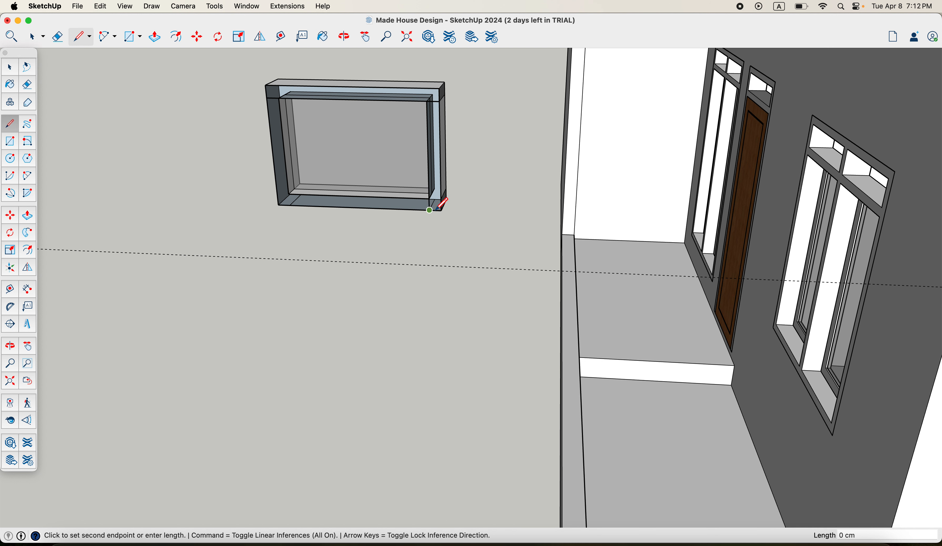
pyautogui.click(430, 210)
pyautogui.click(288, 194)
pyautogui.click(289, 205)
pyautogui.moveTo(314, 144)
pyautogui.mouseDown(button='middle')
pyautogui.moveTo(337, 129)
pyautogui.moveTo(353, 140)
pyautogui.mouseUp(button='middle')
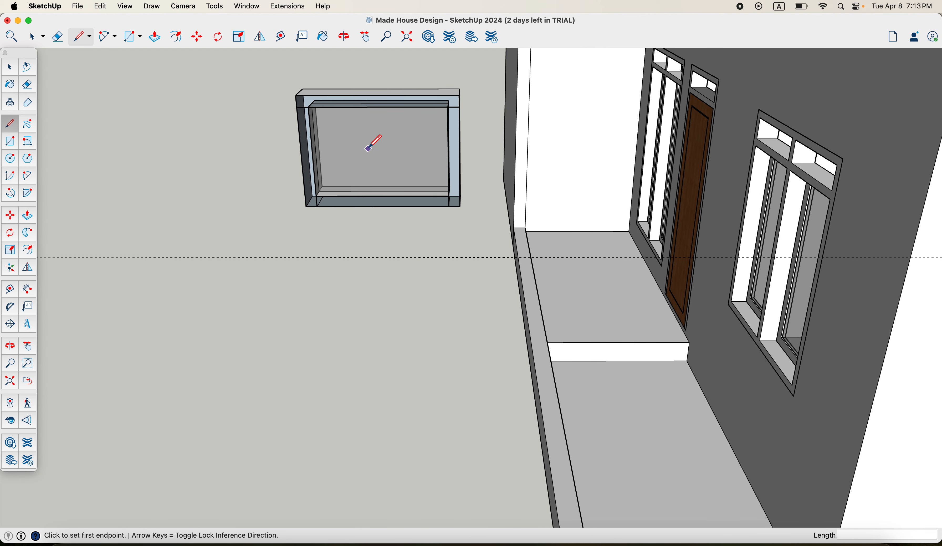
# Draw a rectangle over the whole front of the small window, between its opposite outer corners
pyautogui.press('r')
pyautogui.click(296, 96)
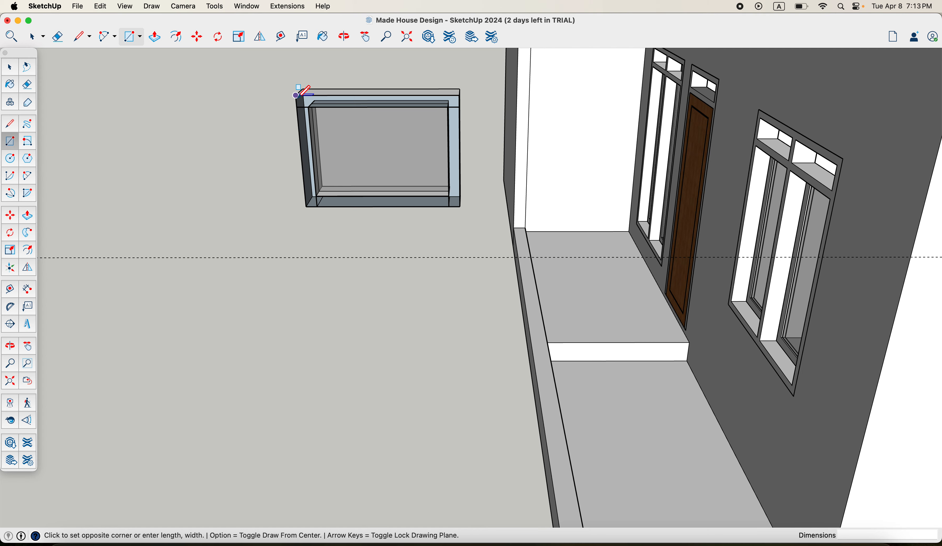
pyautogui.click(459, 206)
pyautogui.moveTo(460, 205); pyautogui.dragTo(447, 231, button='middle')
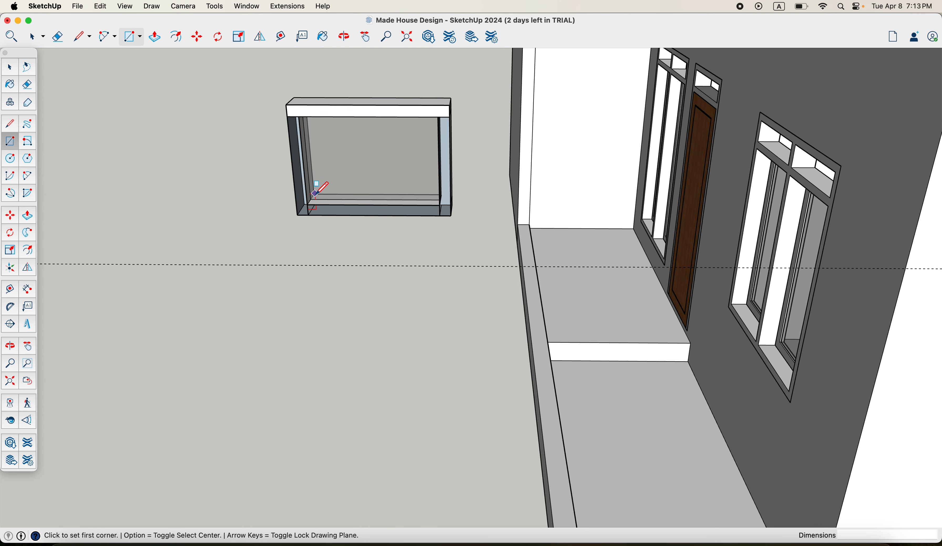
# Draw 5 cm lines from the inner lower corners of the window frame out to its outer side edges
pyautogui.scroll(2, 320, 216)
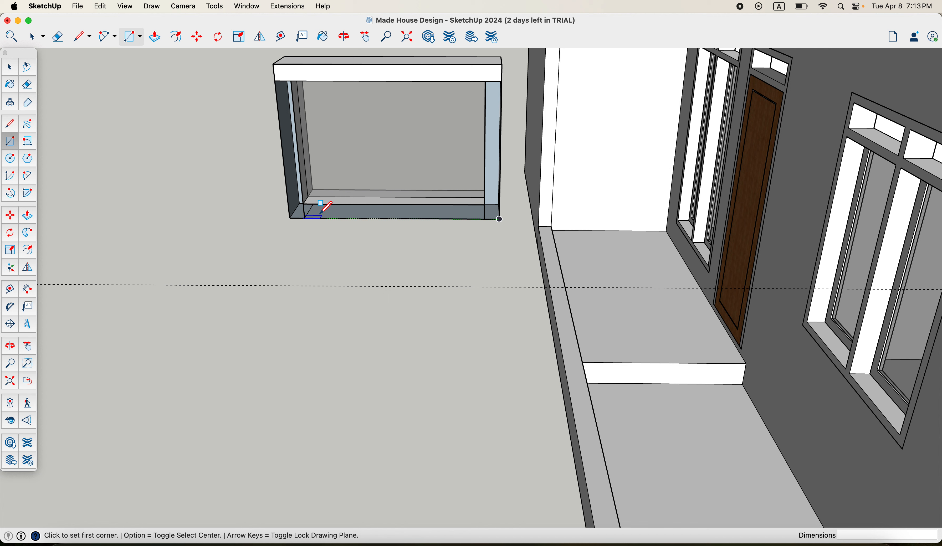
pyautogui.press('l')
pyautogui.click(303, 204)
pyautogui.click(289, 203)
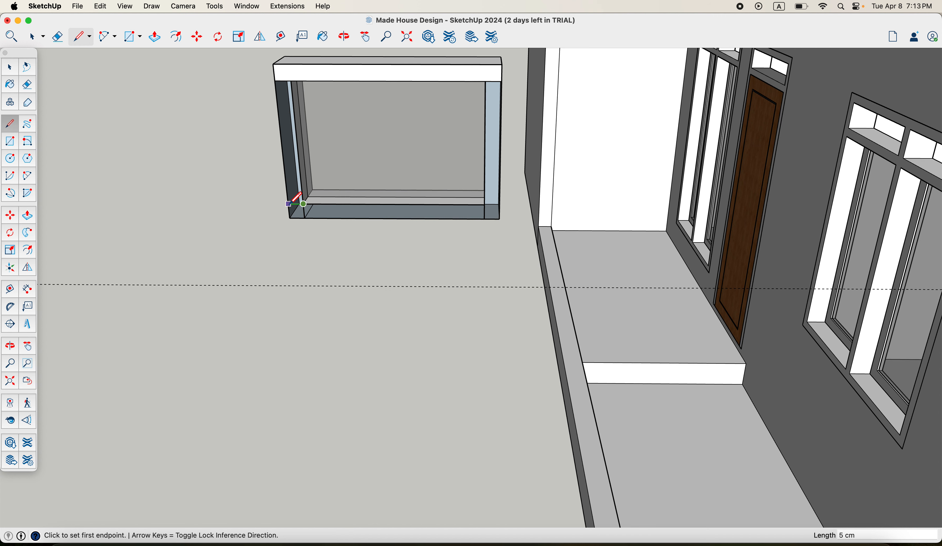
pyautogui.click(485, 205)
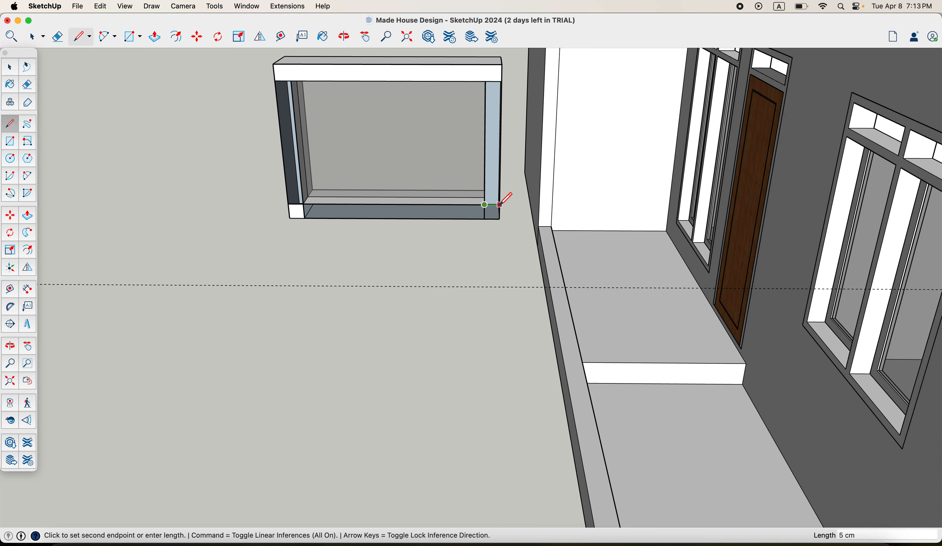
pyautogui.click(500, 204)
pyautogui.moveTo(374, 198); pyautogui.dragTo(331, 178, button='middle')
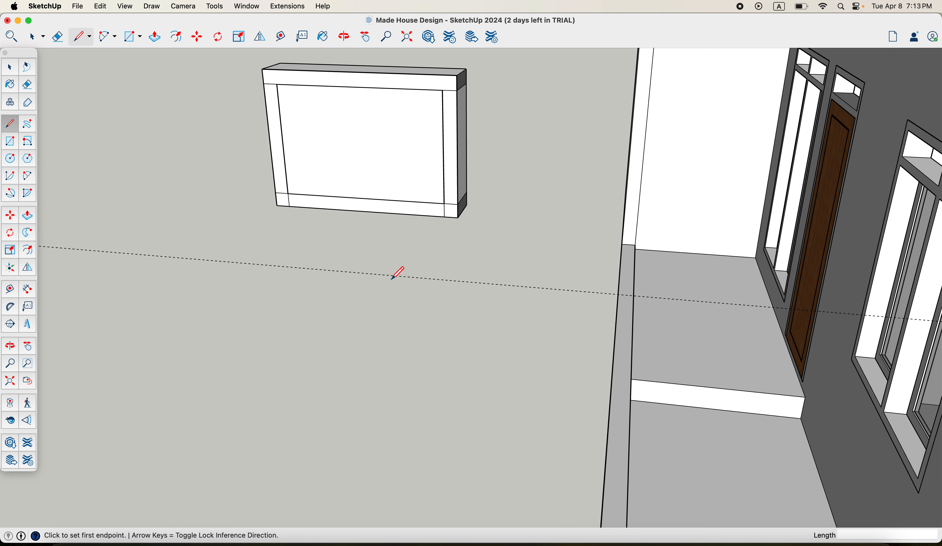
pyautogui.press('p')
pyautogui.click(423, 155)
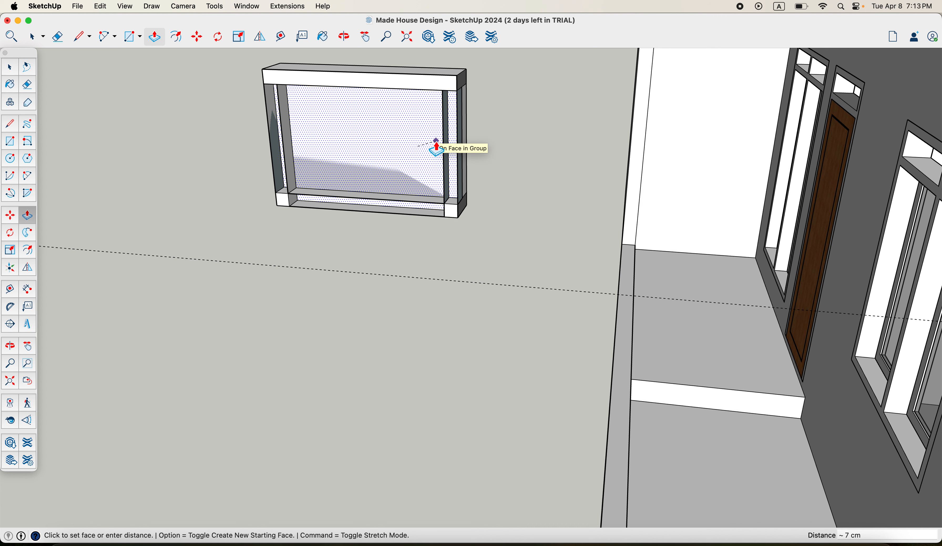
pyautogui.click(435, 147)
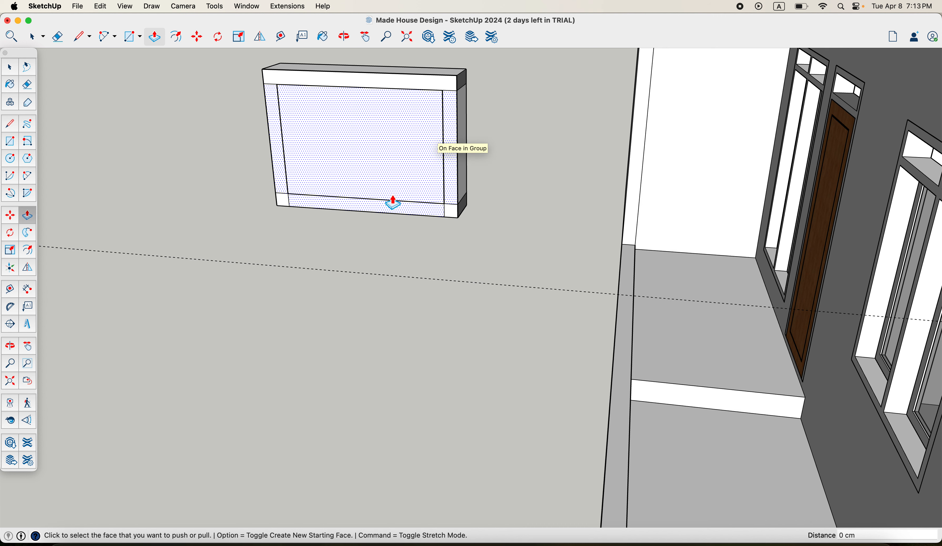
# Delete the face covering the opening, side strips and bottom strip on the small window's front
pyautogui.press('space')
pyautogui.click(387, 160)
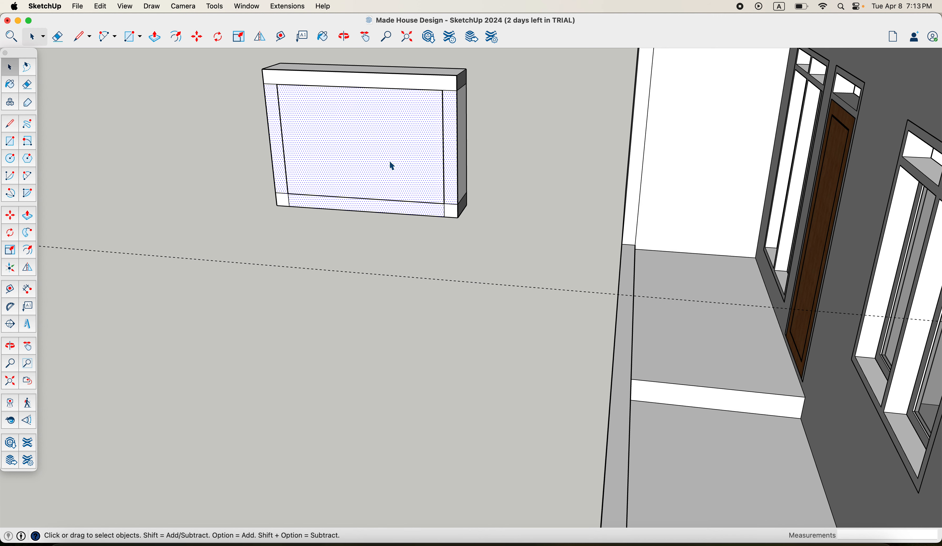
pyautogui.press('Delete')
pyautogui.moveTo(389, 169); pyautogui.dragTo(305, 204, button='middle')
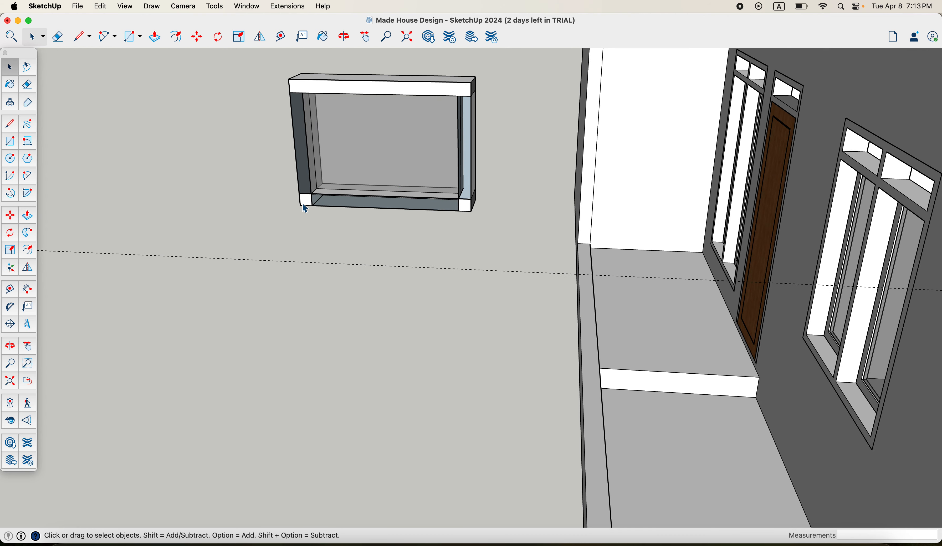
# Undo the face deletion, the covering rectangle and the lines added to the small window's frame
pyautogui.scroll(3, 310, 202)
pyautogui.press('super+z')
pyautogui.press('super+z')
pyautogui.press('super+z')
pyautogui.press('super+z')
pyautogui.press('super+z')
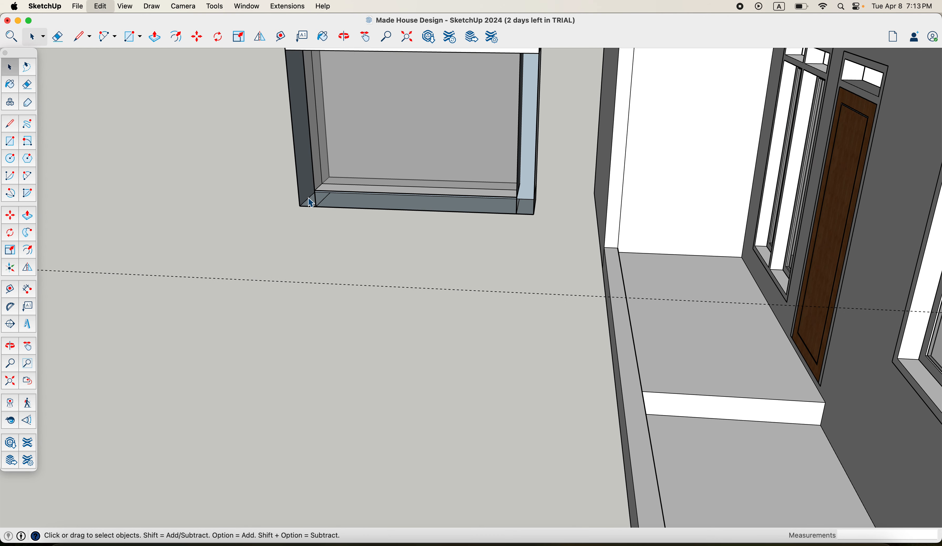
pyautogui.scroll(-3, 312, 203)
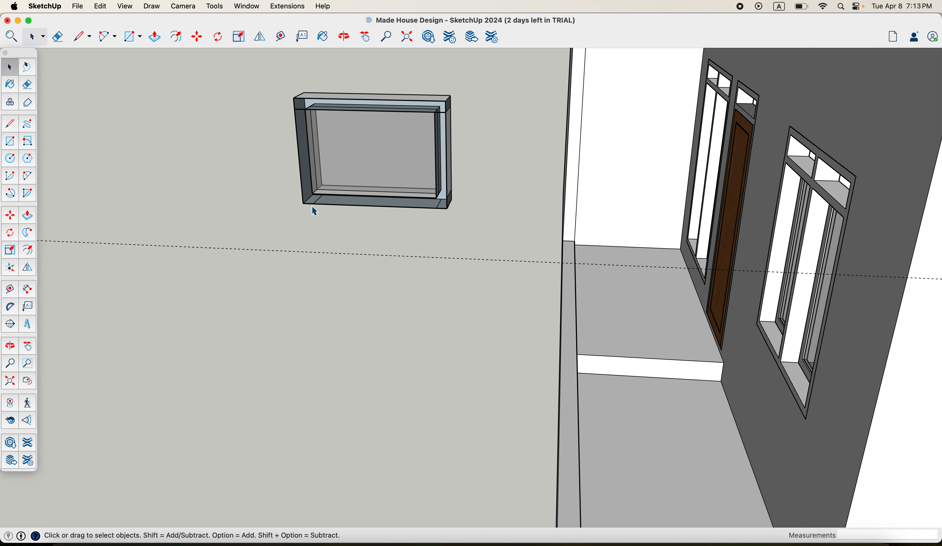
pyautogui.press('super+z')
pyautogui.press('super+z')
# Draw 5 cm lines from the inner upper corners of the window frame out to its outer side edges
pyautogui.moveTo(315, 212); pyautogui.dragTo(361, 152, button='middle')
pyautogui.scroll(2, 358, 160)
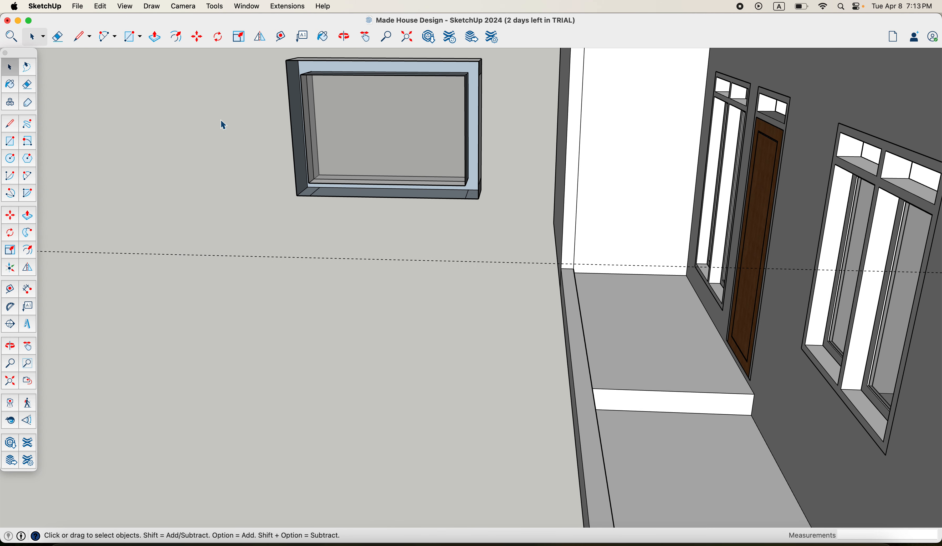
pyautogui.scroll(-3, 255, 112)
pyautogui.scroll(2, 288, 92)
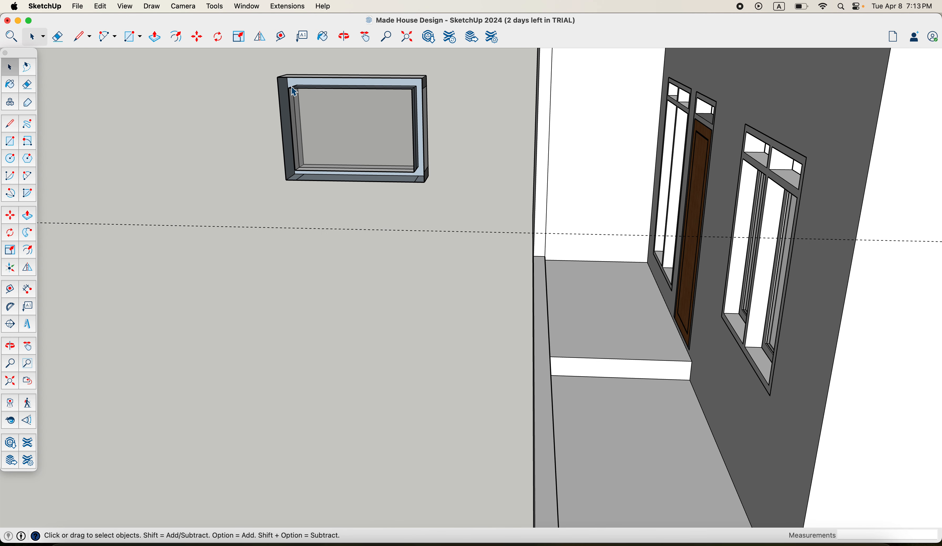
pyautogui.moveTo(330, 109); pyautogui.dragTo(444, 139, button='middle')
pyautogui.scroll(2, 468, 132)
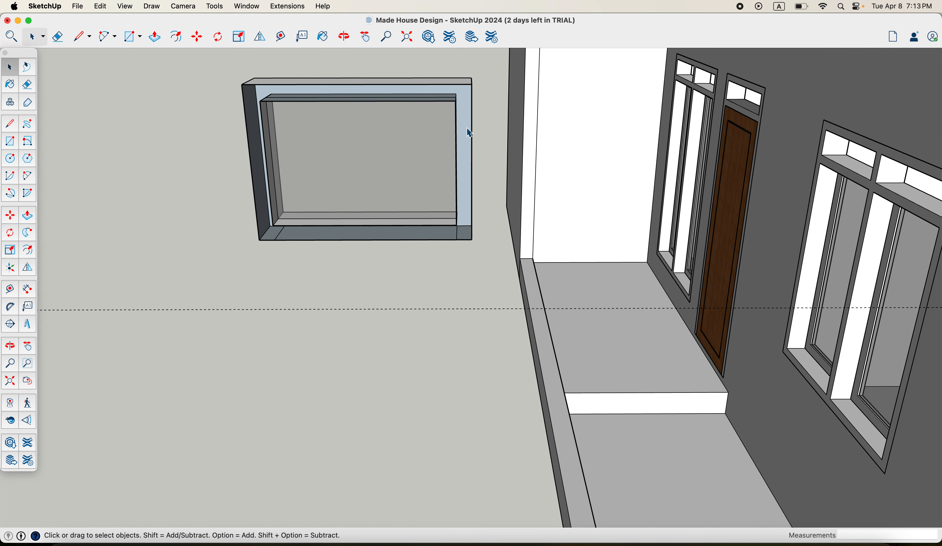
pyautogui.press('l')
pyautogui.click(456, 101)
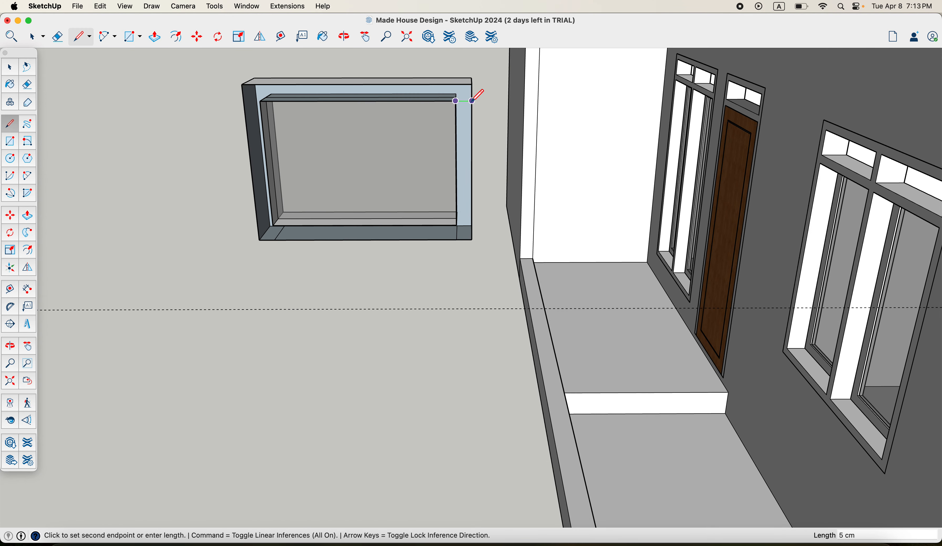
pyautogui.press('space')
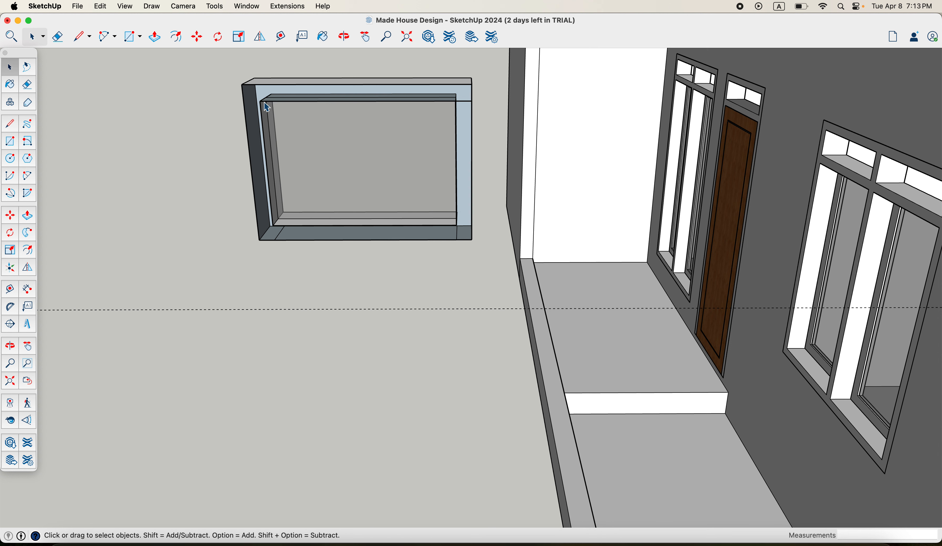
pyautogui.press('l')
pyautogui.click(261, 101)
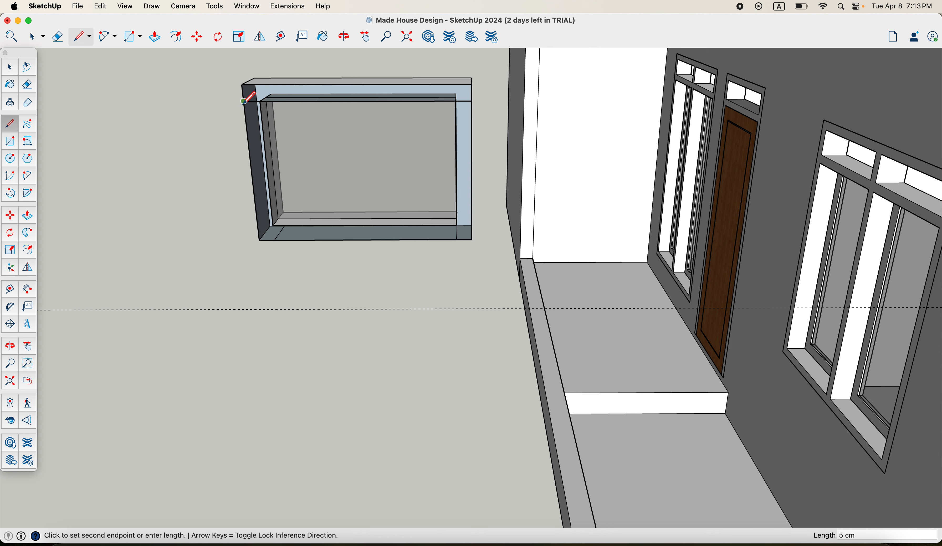
pyautogui.press('space')
# Draw matching lines from the window frame's inner lower corners out to its outer side edges
pyautogui.press('l')
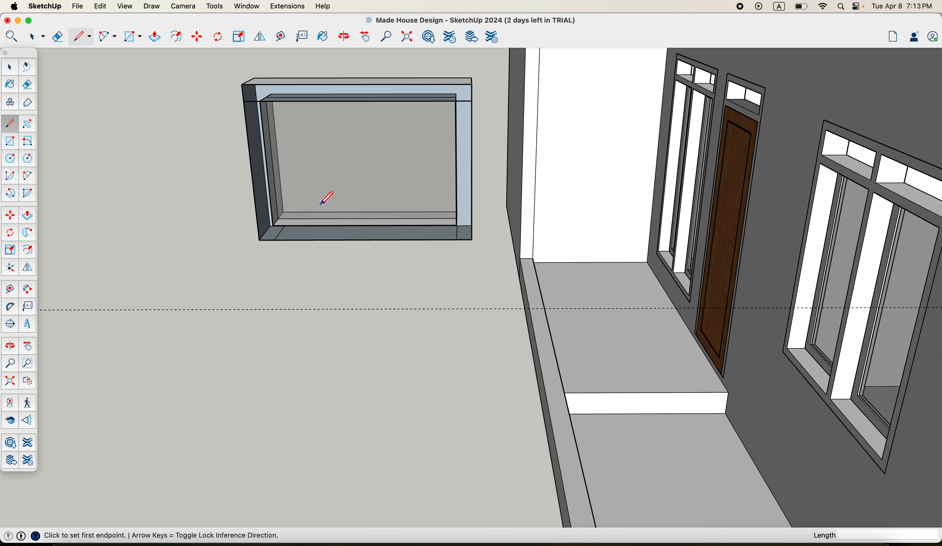
pyautogui.click(273, 226)
pyautogui.click(258, 226)
pyautogui.press('Escape')
pyautogui.click(458, 225)
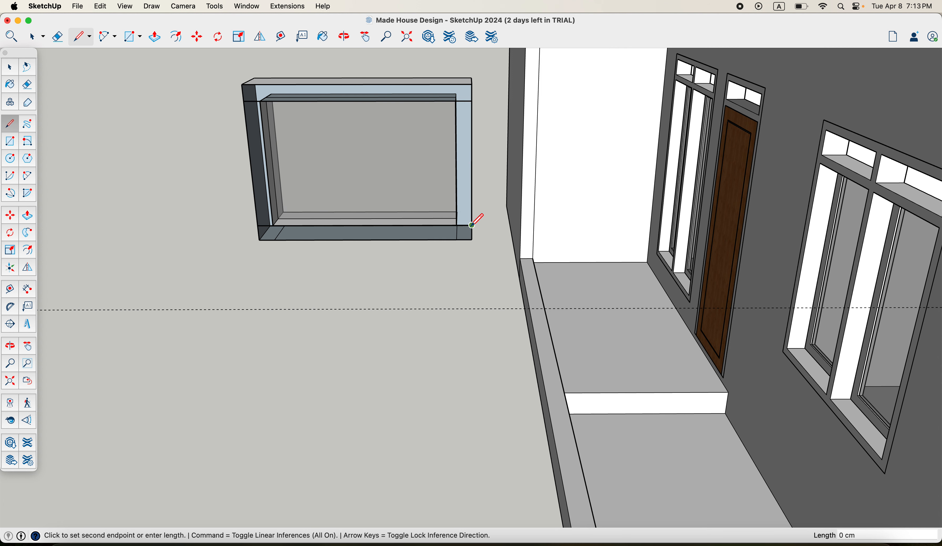
# Explode the small window's group into loose faces and edges, then clear the selection
pyautogui.moveTo(471, 184); pyautogui.dragTo(410, 163, button='middle')
pyautogui.press('space')
pyautogui.click(411, 163)
pyautogui.rightClick(428, 149)
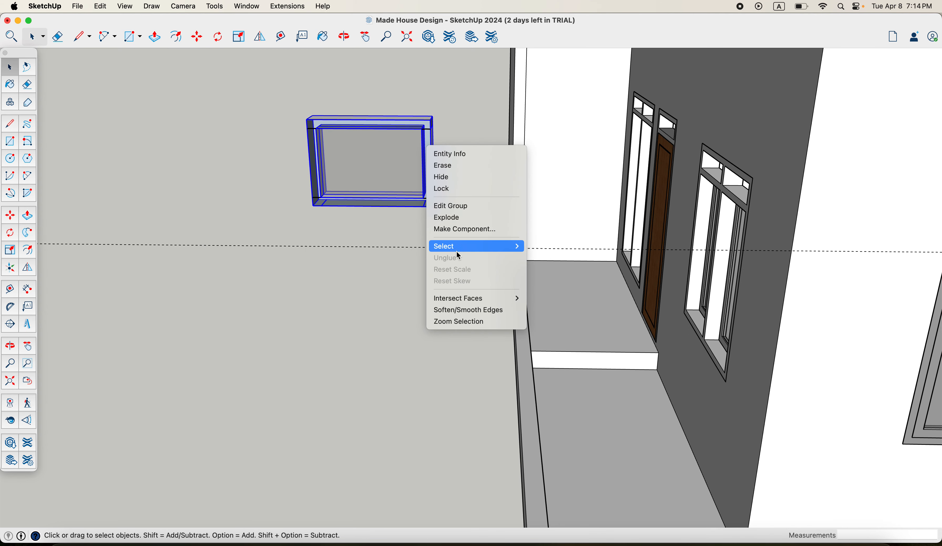
pyautogui.click(461, 218)
pyautogui.scroll(3, 404, 216)
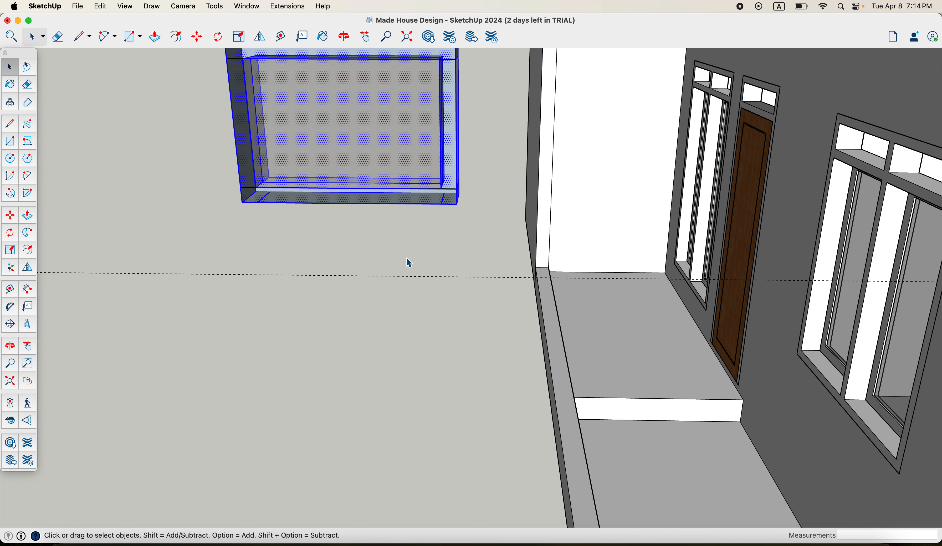
pyautogui.scroll(-3, 407, 260)
pyautogui.click(405, 255)
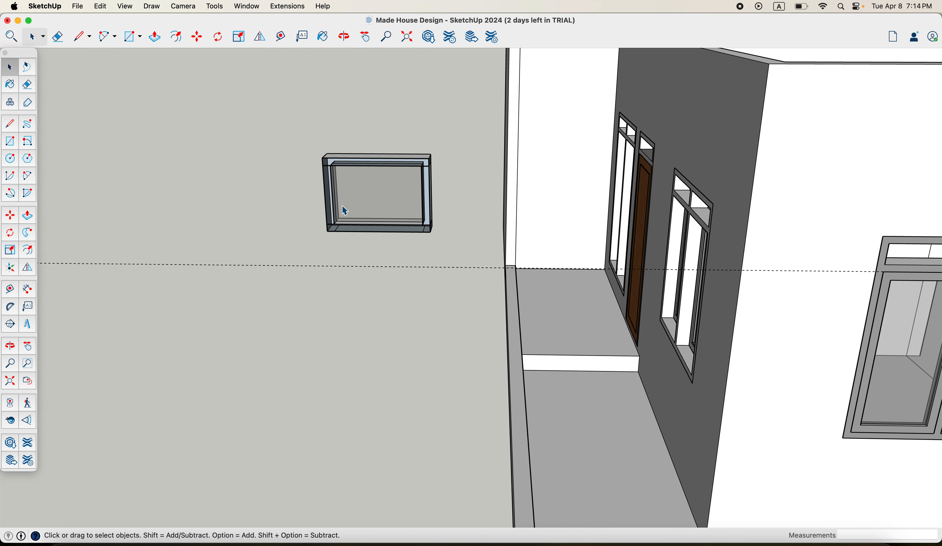
# Draw a 50 × 70 cm rectangle over the small window's front, between opposite outer corners of the frame
pyautogui.press('r')
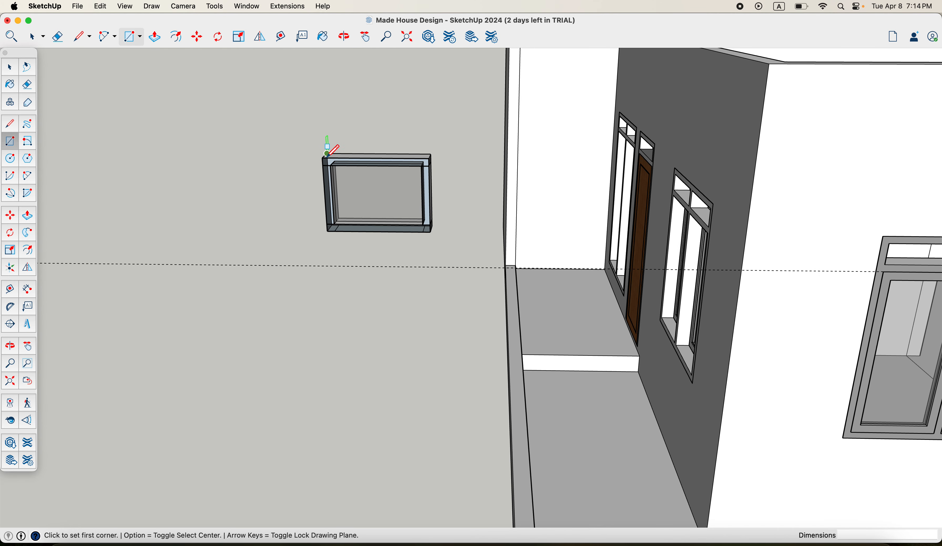
pyautogui.click(323, 158)
pyautogui.click(432, 232)
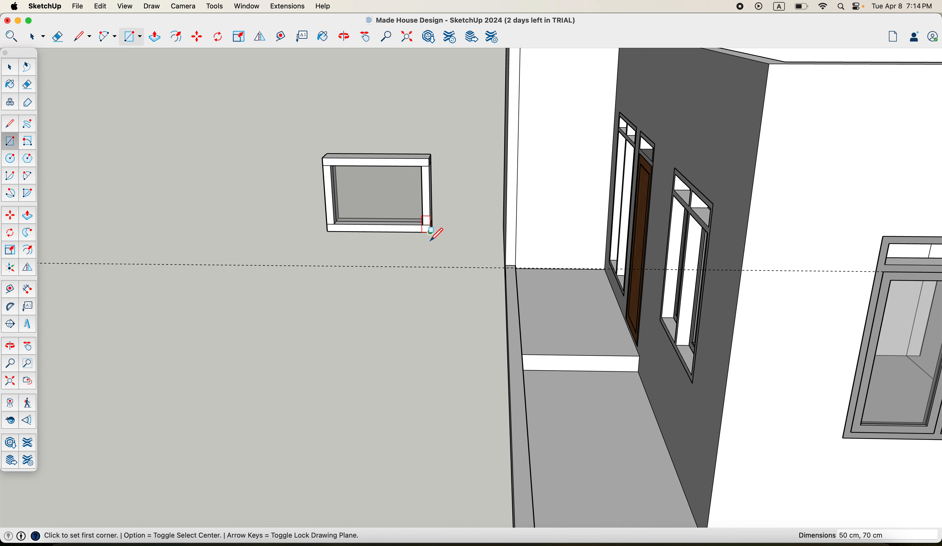
# Erase the dividing lines at the four corners of the small window's front frame
pyautogui.scroll(3, 433, 236)
pyautogui.moveTo(412, 223); pyautogui.dragTo(389, 215, button='middle')
pyautogui.press('e')
pyautogui.scroll(5, 288, 212)
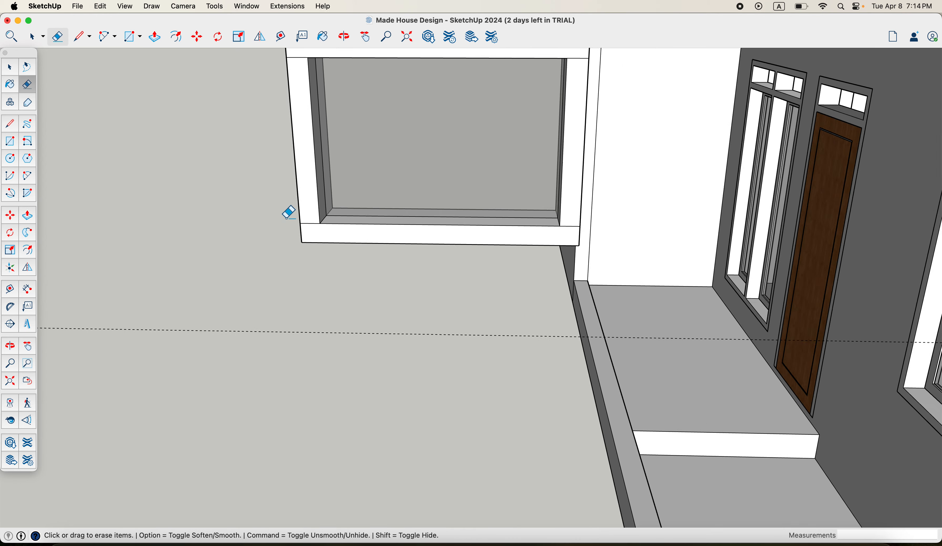
pyautogui.scroll(-10, 377, 248)
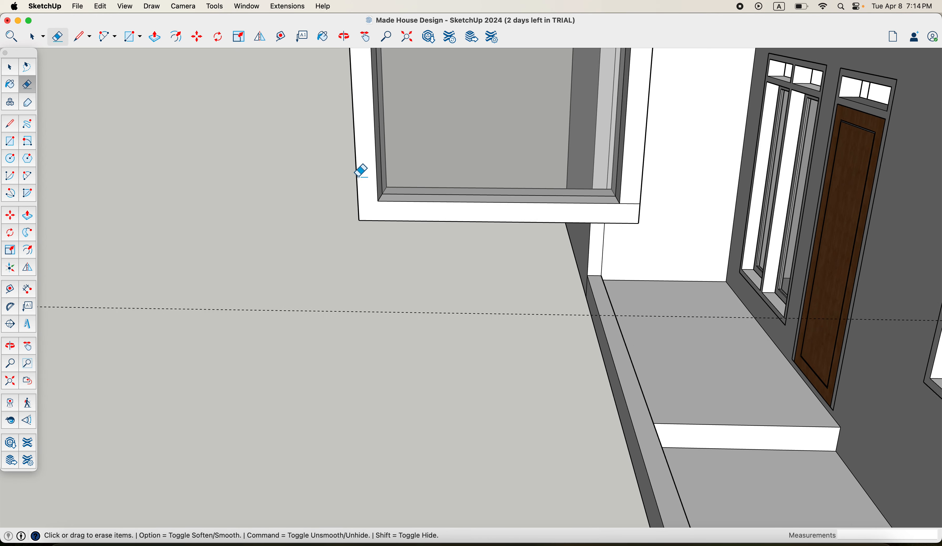
pyautogui.scroll(3, 360, 82)
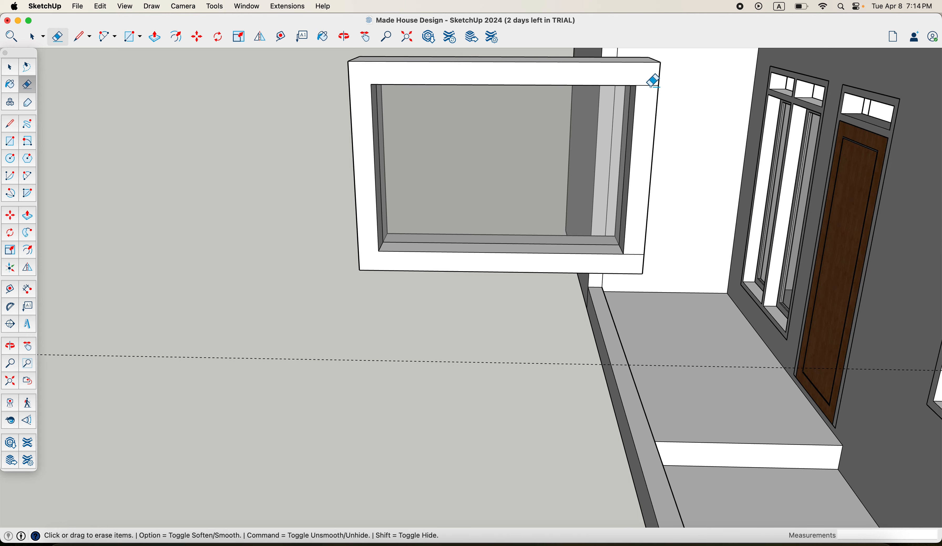
pyautogui.scroll(-1, 615, 261)
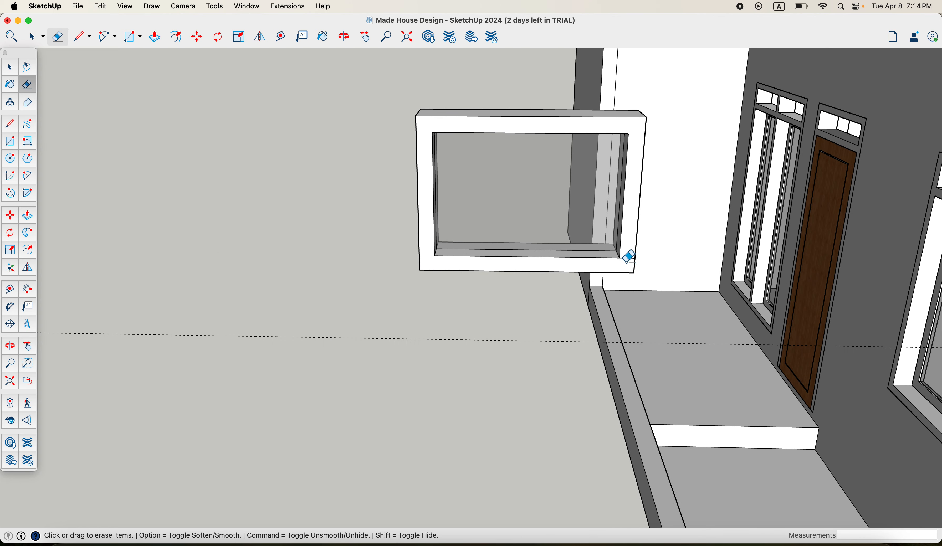
pyautogui.scroll(1, 630, 256)
pyautogui.scroll(-2, 634, 258)
pyautogui.moveTo(627, 255); pyautogui.dragTo(438, 291, button='middle')
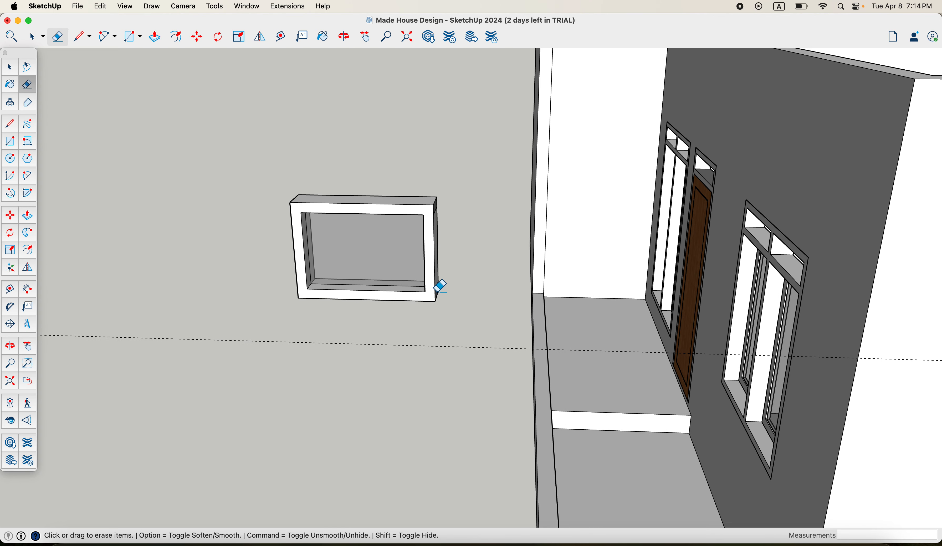
# Select all of the small window's geometry and make it a group
pyautogui.press('space')
pyautogui.moveTo(464, 319); pyautogui.dragTo(243, 182)
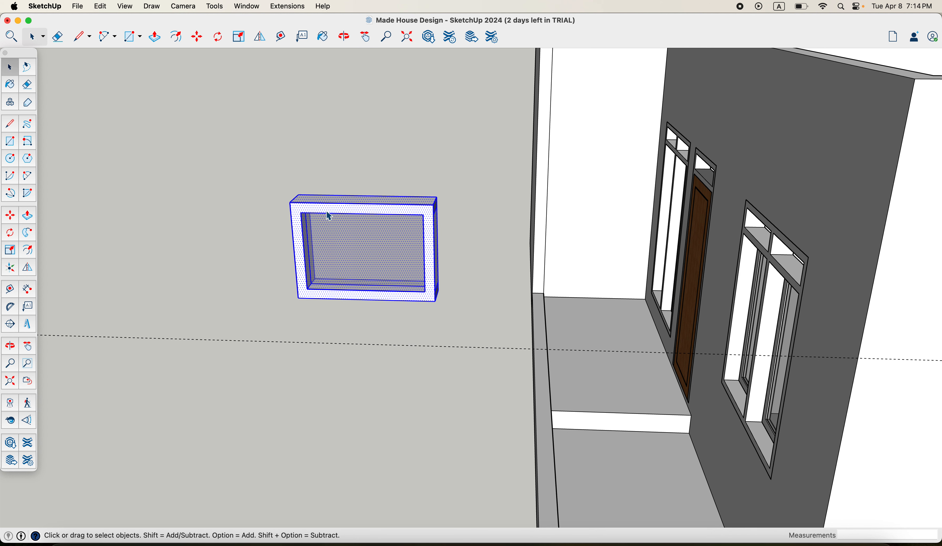
pyautogui.rightClick(328, 213)
pyautogui.click(365, 303)
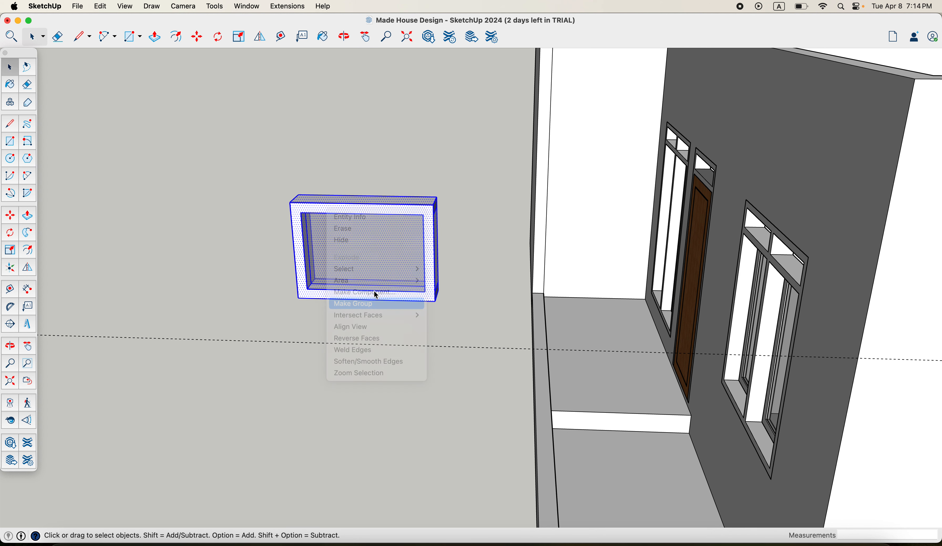
# Move the small window group by its bottom midpoint to empty space beside the house
pyautogui.press('m')
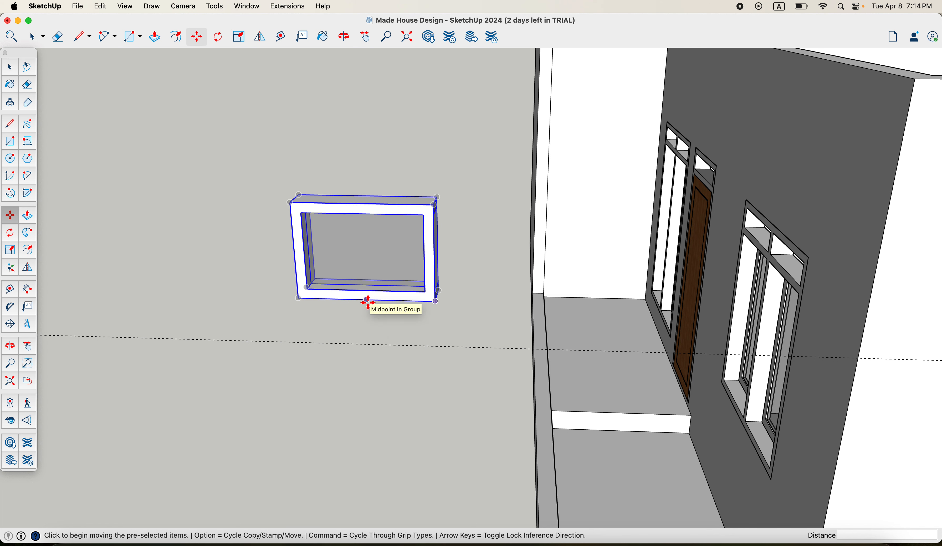
pyautogui.click(368, 302)
pyautogui.scroll(-5, 539, 304)
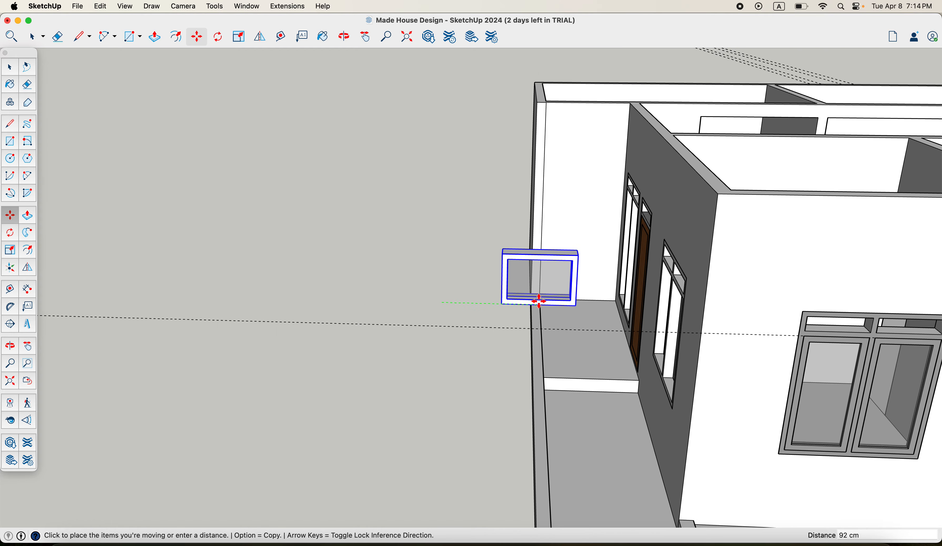
pyautogui.moveTo(538, 302); pyautogui.dragTo(227, 259, button='middle')
pyautogui.scroll(4, 630, 295)
pyautogui.scroll(1, 600, 289)
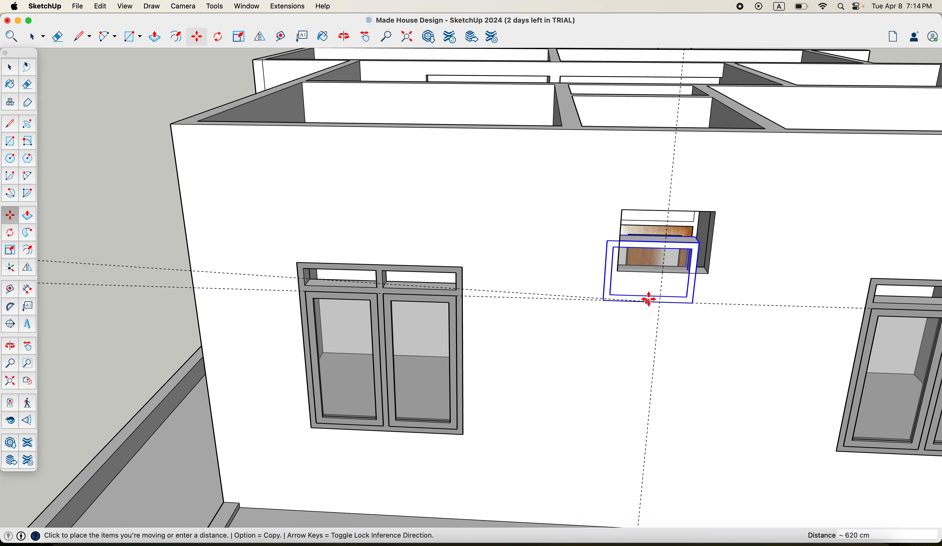
pyautogui.scroll(-5, 161, 259)
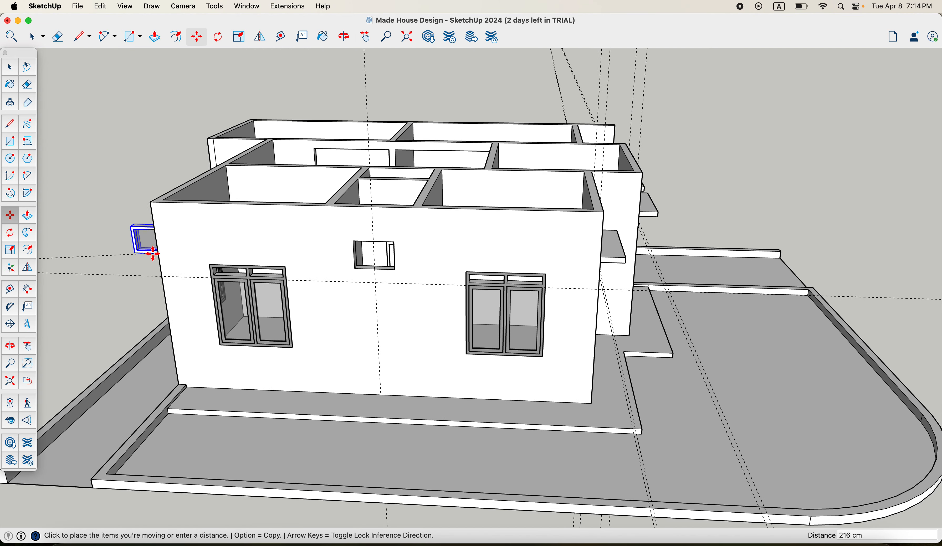
pyautogui.click(122, 246)
pyautogui.press('space')
# Close the small opening in the rear wall by pushing its side face 70 cm across to the opposite side
pyautogui.scroll(6, 412, 252)
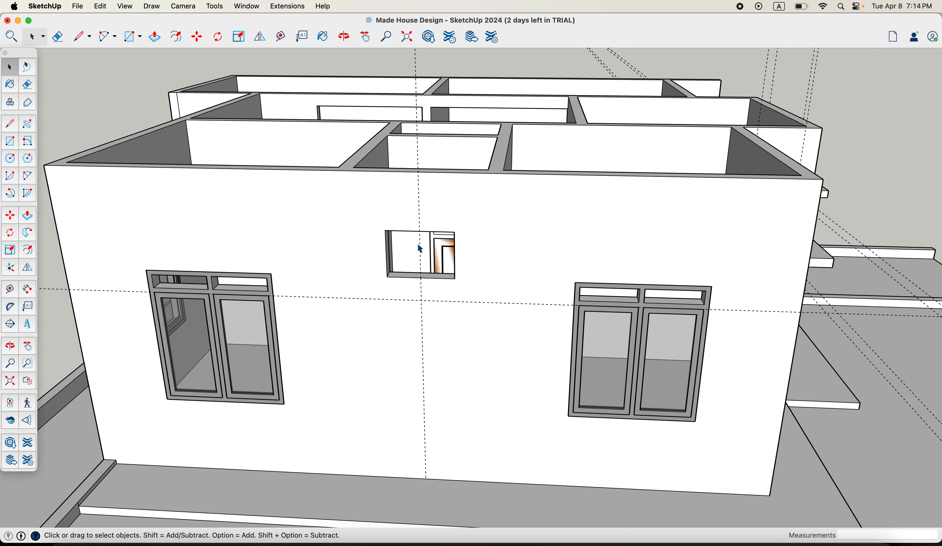
pyautogui.press('p')
pyautogui.scroll(4, 394, 262)
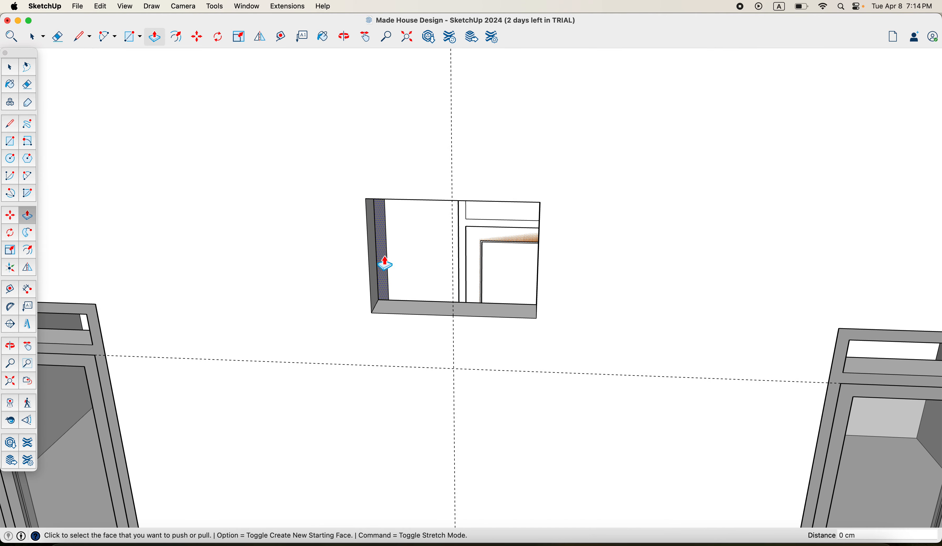
pyautogui.click(376, 281)
pyautogui.click(555, 288)
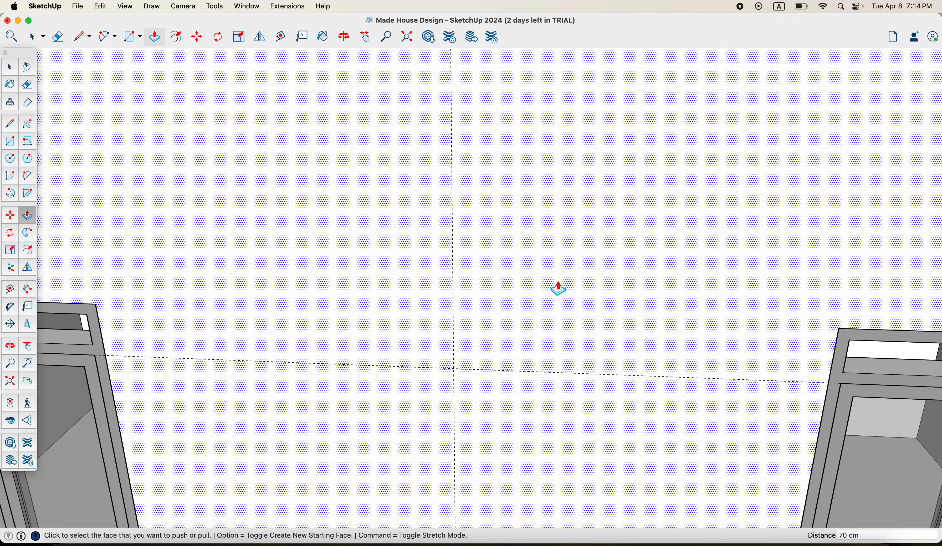
pyautogui.scroll(-5, 537, 273)
pyautogui.scroll(-6, 537, 273)
pyautogui.press('space')
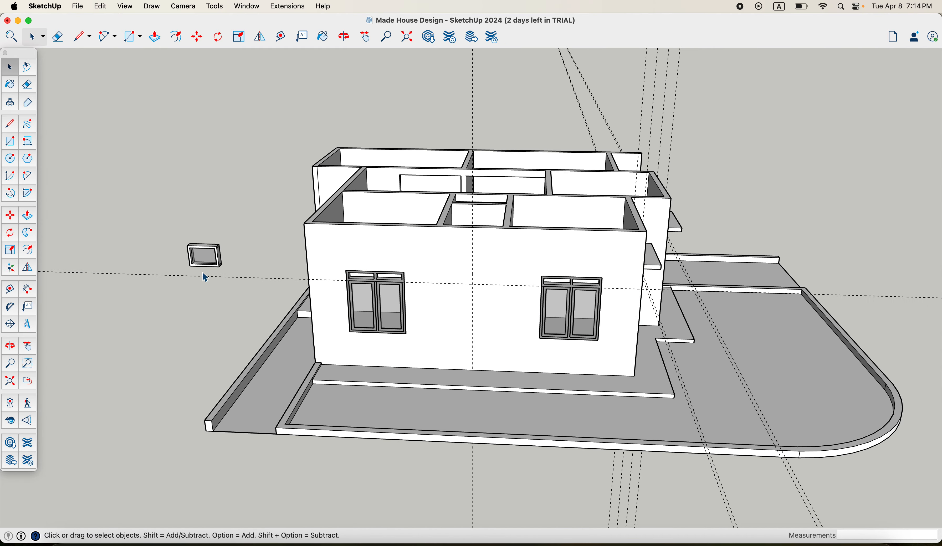
# Move the small window group by its bottom midpoint onto the rear wall, centred on the vertical guide between the two large windows
pyautogui.scroll(10, 202, 272)
pyautogui.press('m')
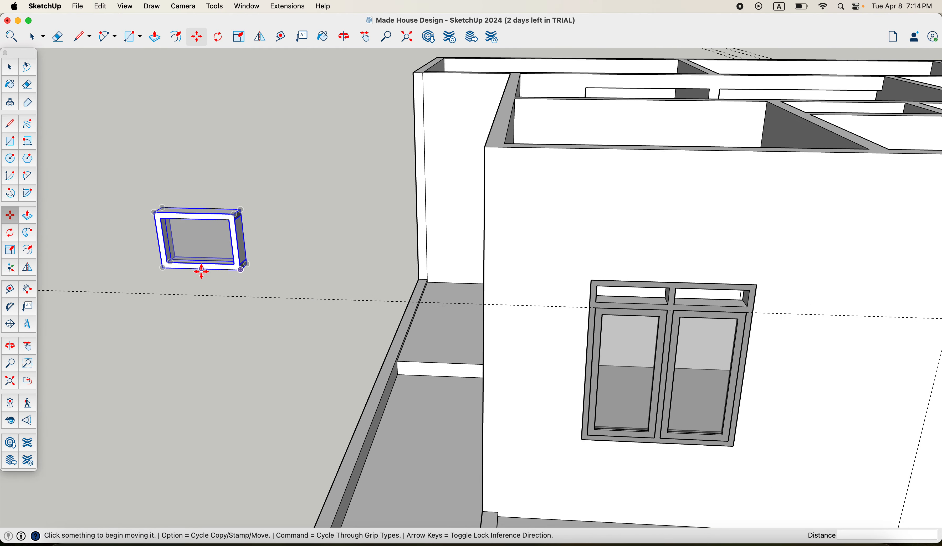
pyautogui.scroll(2, 202, 272)
pyautogui.click(205, 270)
pyautogui.scroll(-5, 343, 280)
pyautogui.moveTo(342, 280); pyautogui.dragTo(450, 279, button='middle')
pyautogui.scroll(5, 435, 273)
pyautogui.click(467, 284)
pyautogui.scroll(-3, 467, 282)
pyautogui.press('space')
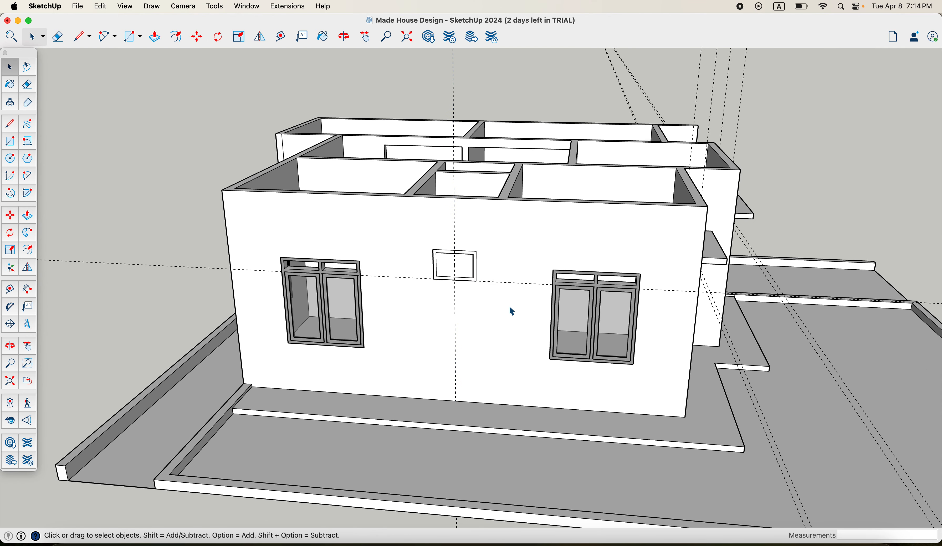
# Place a horizontal guide 10 cm above the top edge of the rear wall's right-hand window
pyautogui.scroll(2, 595, 307)
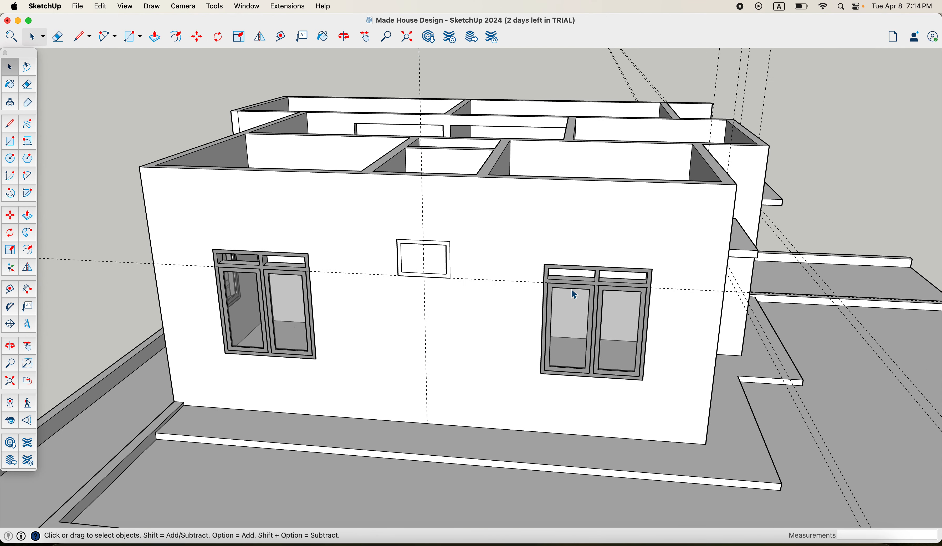
pyautogui.moveTo(571, 290); pyautogui.dragTo(611, 264, button='middle')
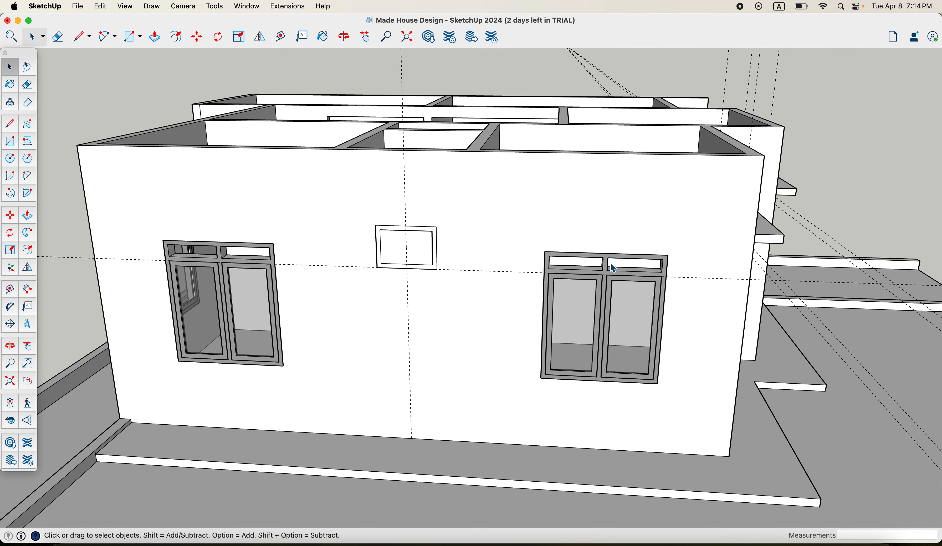
pyautogui.press('t')
pyautogui.click(591, 252)
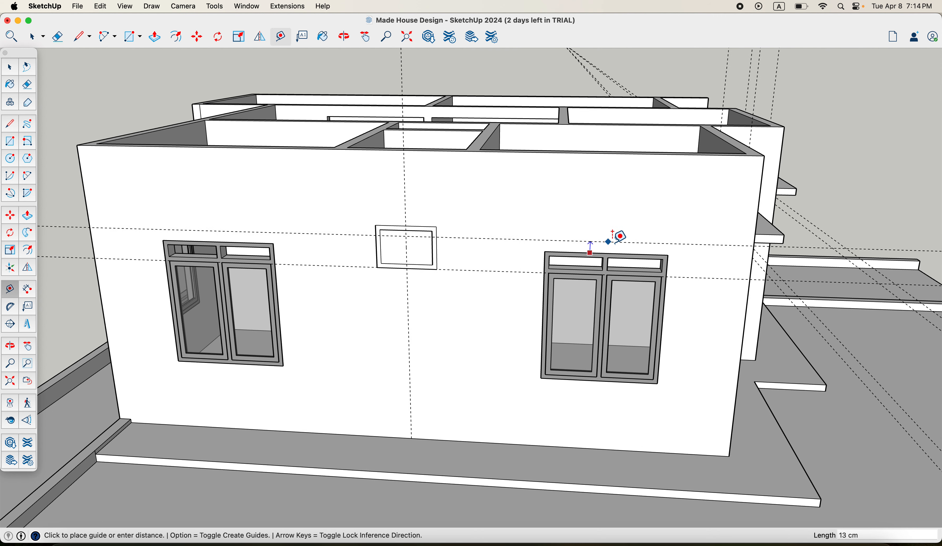
pyautogui.write('10')
pyautogui.press('Return')
# Place vertical guides 16 cm outside both side edges of the rear wall's right-hand window
pyautogui.click(665, 286)
pyautogui.write('16')
pyautogui.press('Return')
pyautogui.click(543, 286)
pyautogui.write('16')
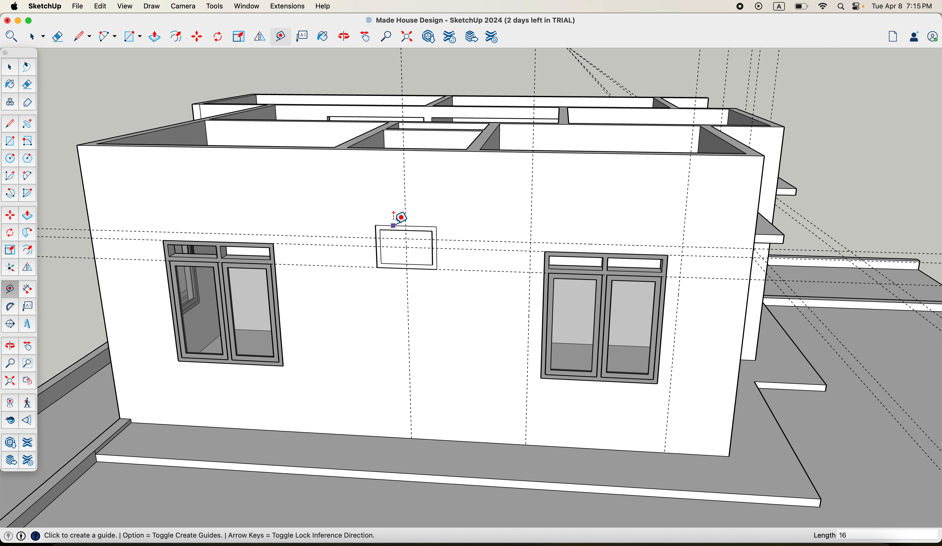
# Place a vertical guide 15 cm outside the left-hand window's inner side and a matching guide outside its other side
pyautogui.click(276, 284)
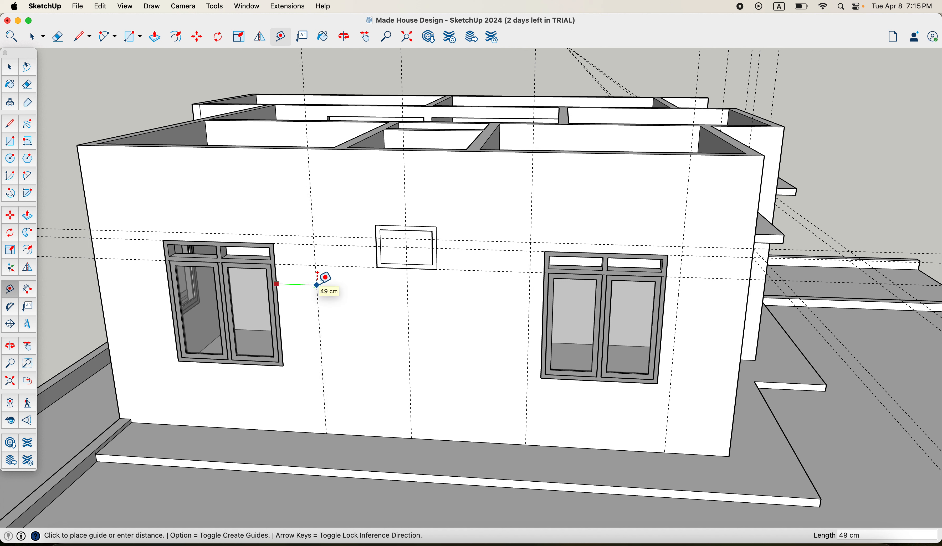
pyautogui.write('15')
pyautogui.press('Return')
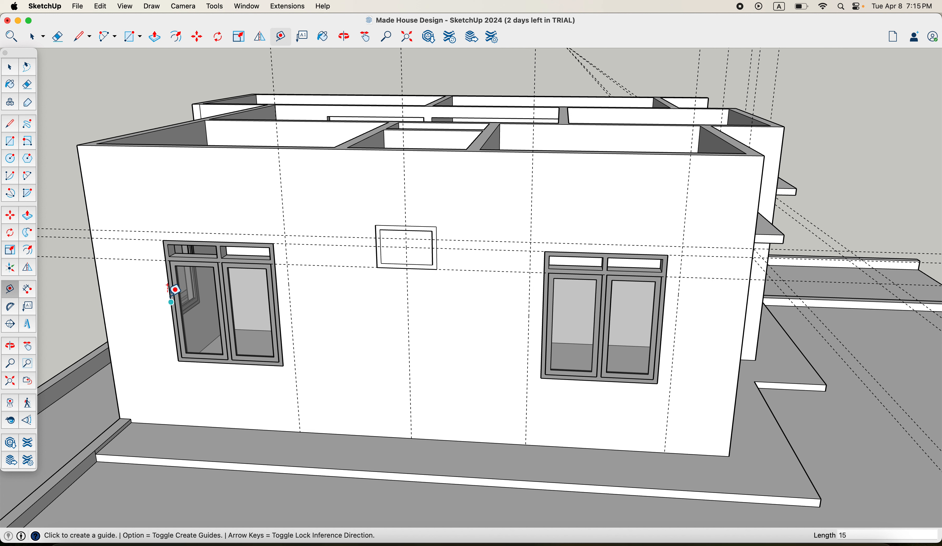
pyautogui.click(169, 288)
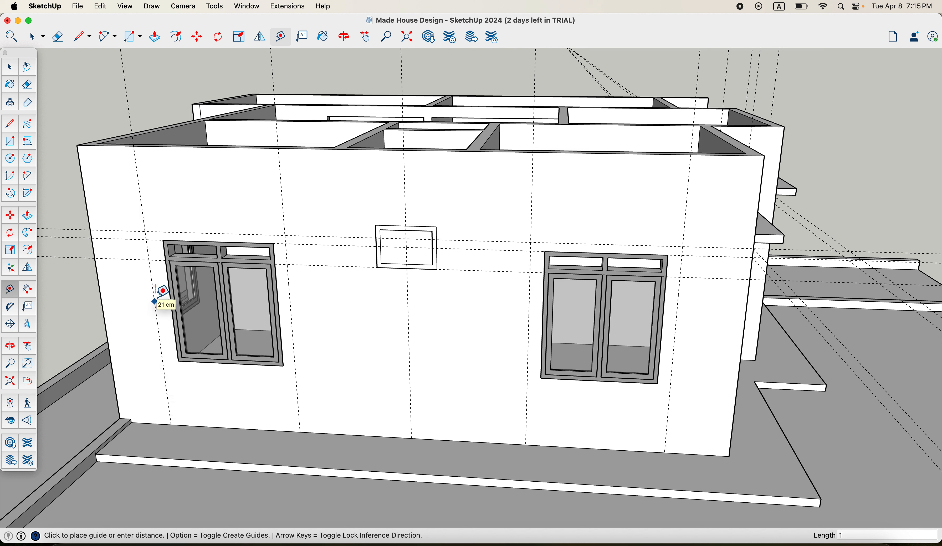
pyautogui.click(155, 295)
# Draw a closed canopy outline above the right-hand window along the guides, about 166 cm long and 10 cm high
pyautogui.press('l')
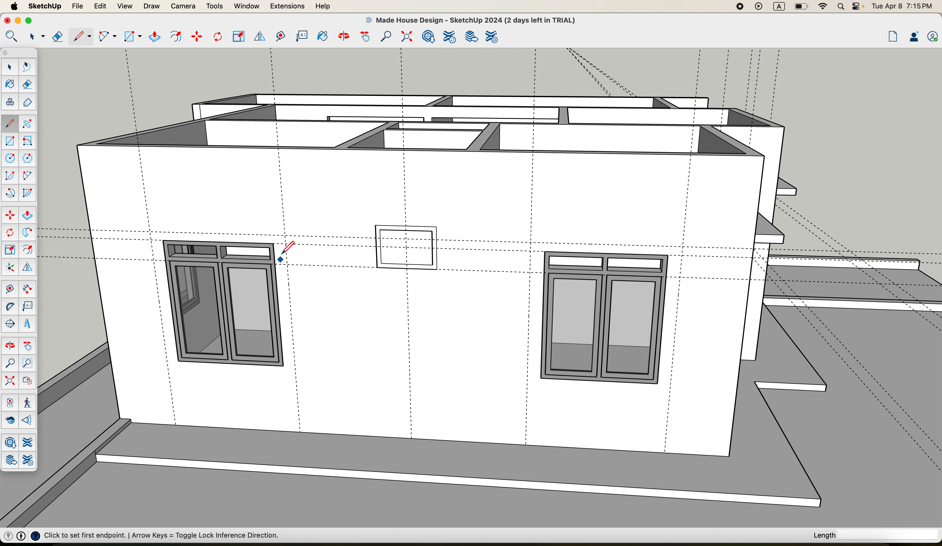
pyautogui.click(531, 251)
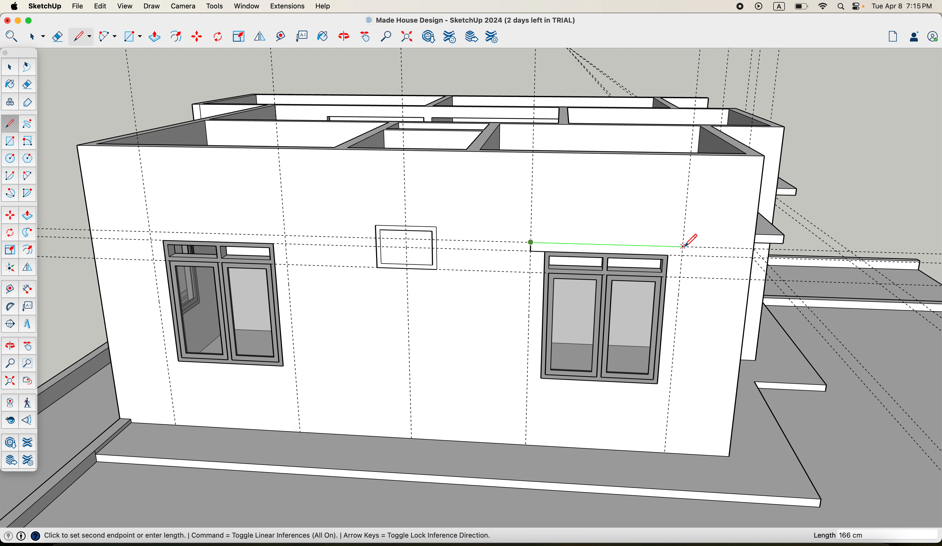
pyautogui.click(672, 256)
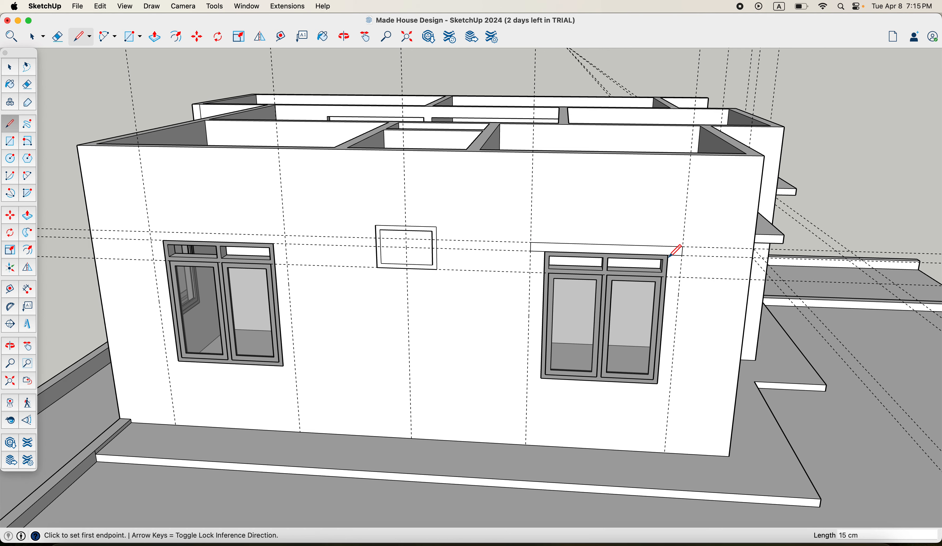
# Extrude the strip above the right-hand window outward about 46 cm from the wall to form a canopy
pyautogui.press('p')
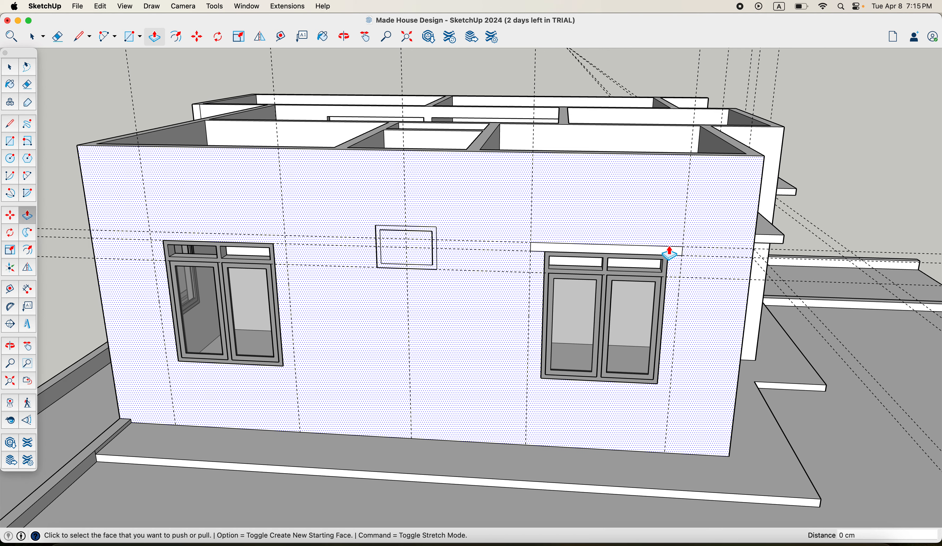
pyautogui.click(674, 255)
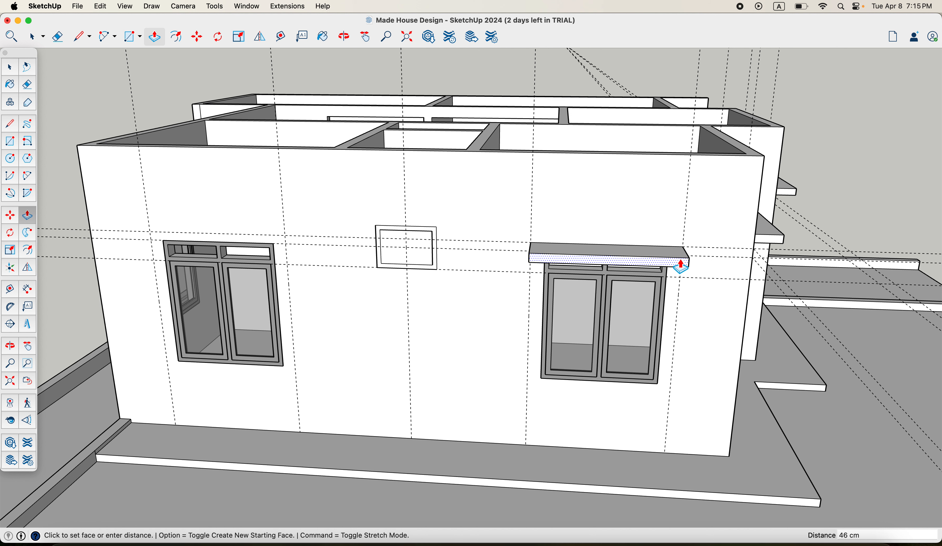
pyautogui.click(681, 266)
pyautogui.press('space')
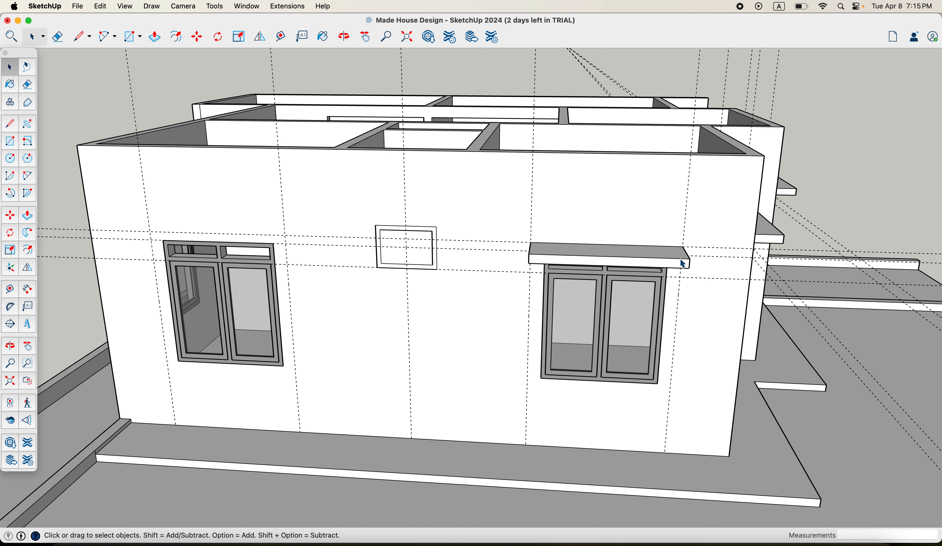
# Draw a closed canopy outline 10 cm high above the rear wall's left-hand window along the guides
pyautogui.press('l')
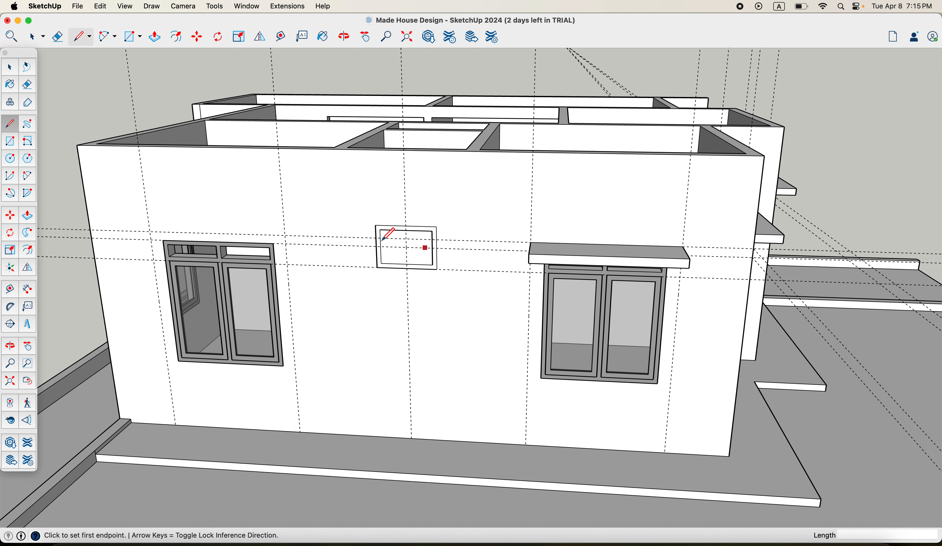
pyautogui.click(163, 239)
pyautogui.click(150, 232)
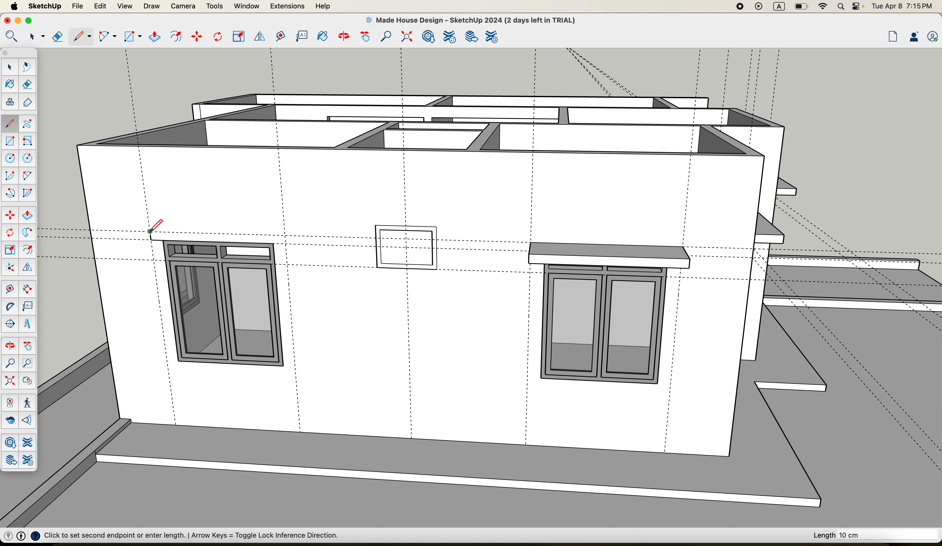
pyautogui.click(285, 236)
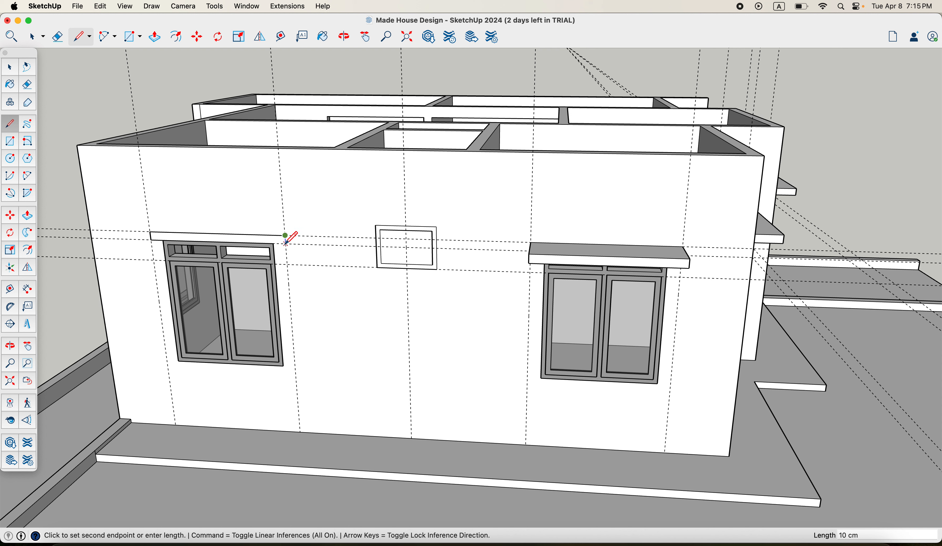
pyautogui.press('Escape')
# Extrude the strip above the left-hand window 50 cm outward from the wall to form a canopy
pyautogui.scroll(-2, 270, 244)
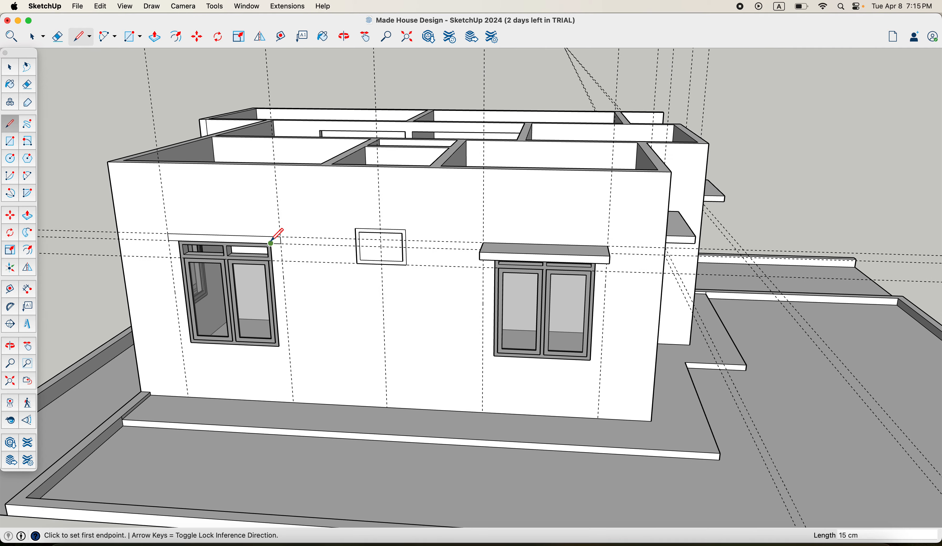
pyautogui.scroll(5, 330, 228)
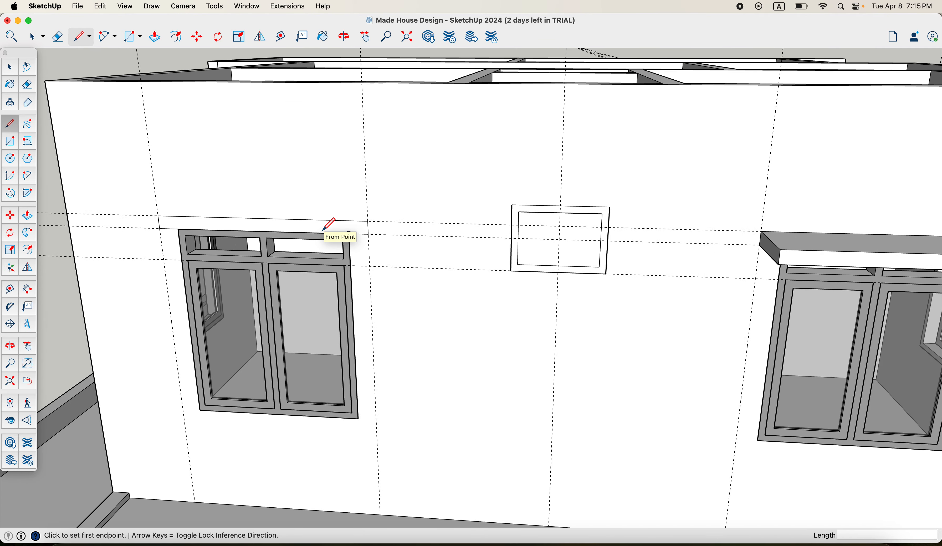
pyautogui.press('p')
pyautogui.click(328, 230)
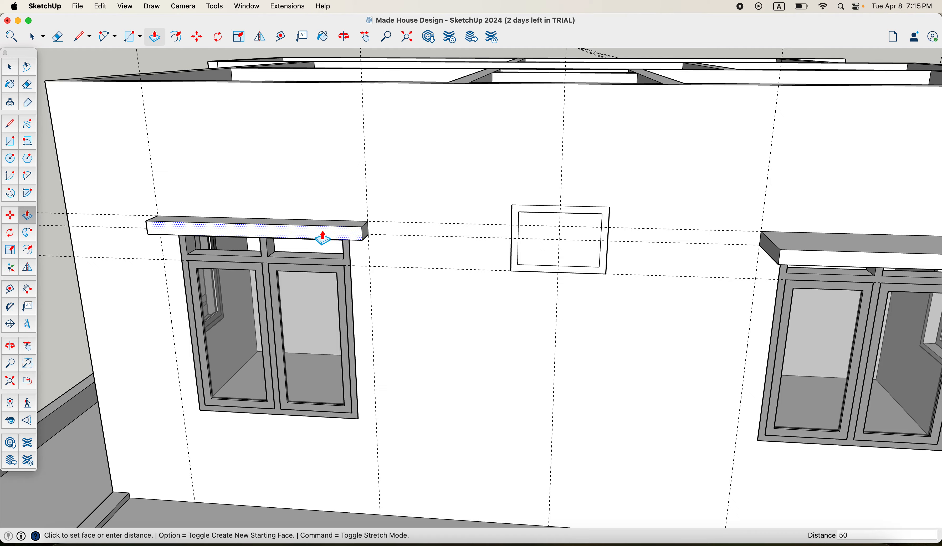
pyautogui.scroll(-10, 322, 238)
pyautogui.moveTo(521, 260); pyautogui.dragTo(458, 277, button='middle')
# Draw a rectangle on the rear wall tracing the outer frame of the small middle window
pyautogui.press('space')
pyautogui.scroll(5, 457, 274)
pyautogui.click(490, 266)
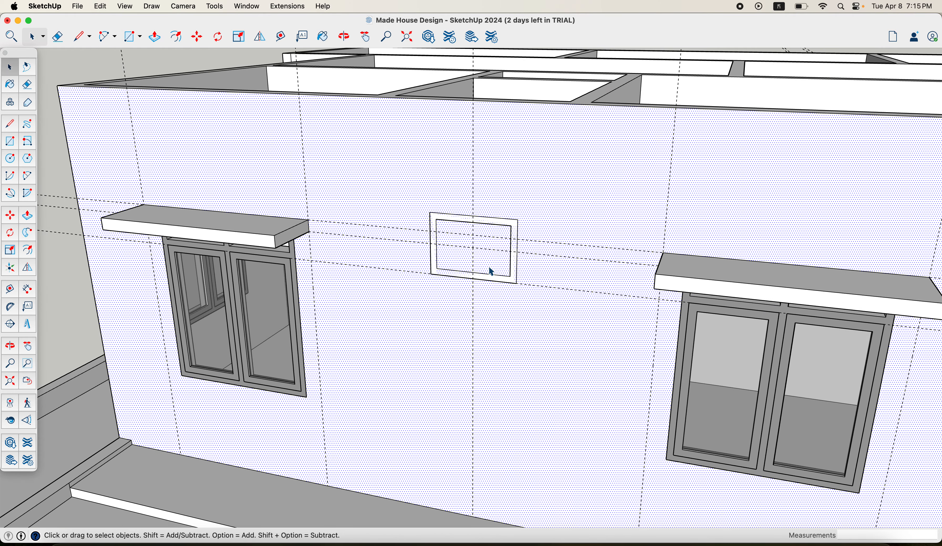
pyautogui.scroll(-3, 502, 274)
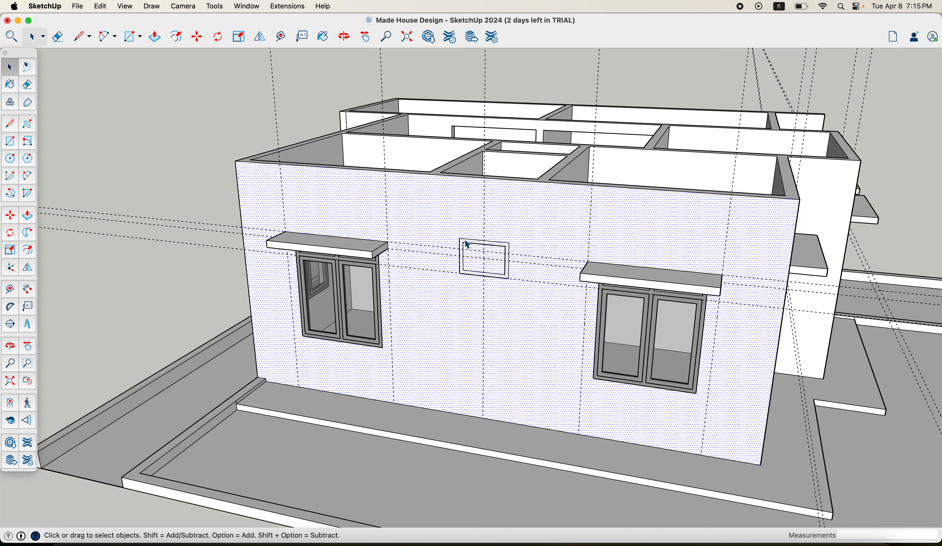
pyautogui.click(484, 436)
pyautogui.scroll(-3, 483, 437)
pyautogui.scroll(5, 468, 254)
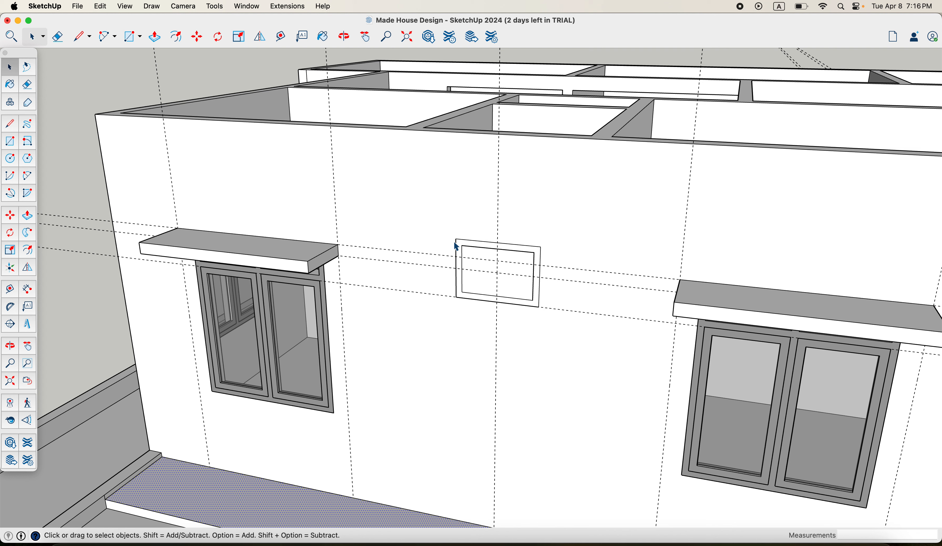
pyautogui.press('r')
pyautogui.click(456, 238)
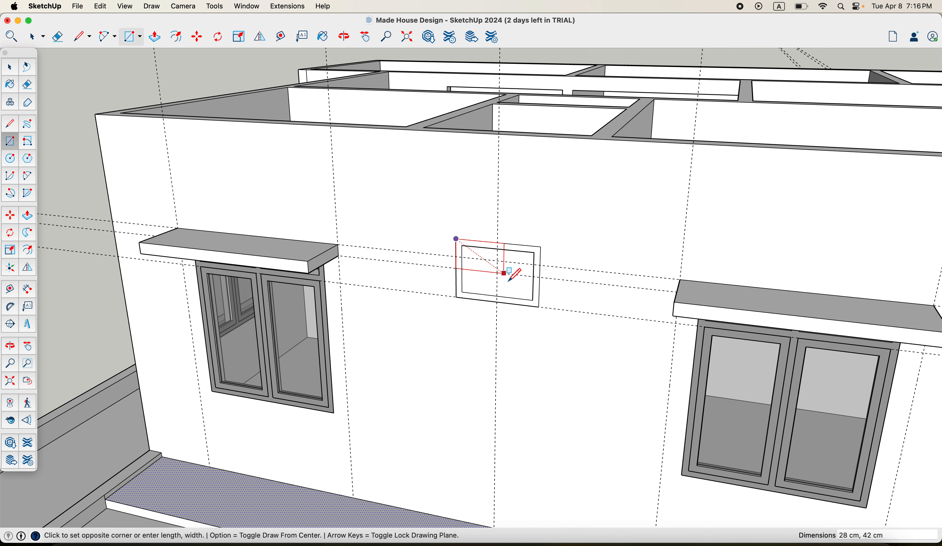
pyautogui.click(540, 301)
# Push the traced wall face behind the small window 15 cm inward to cut its opening through the wall
pyautogui.press('p')
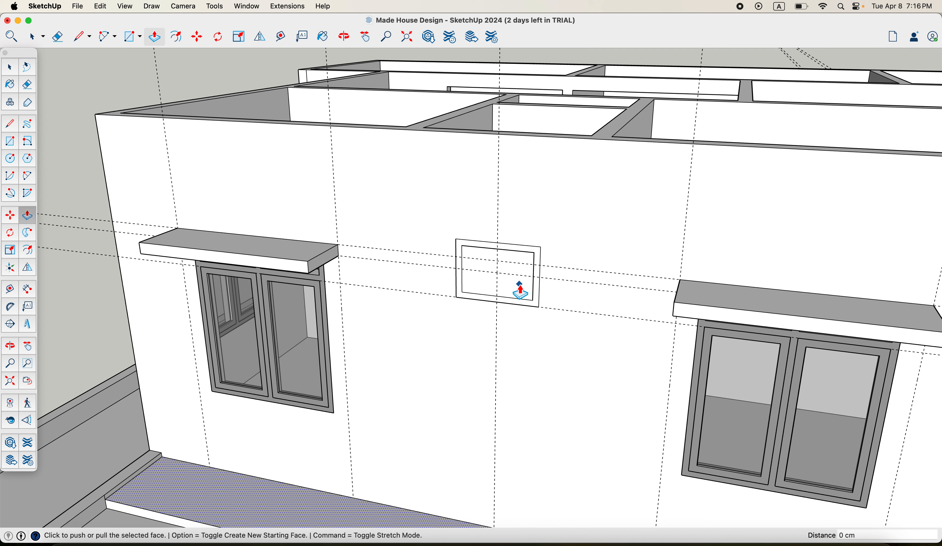
pyautogui.press('space')
pyautogui.click(518, 289)
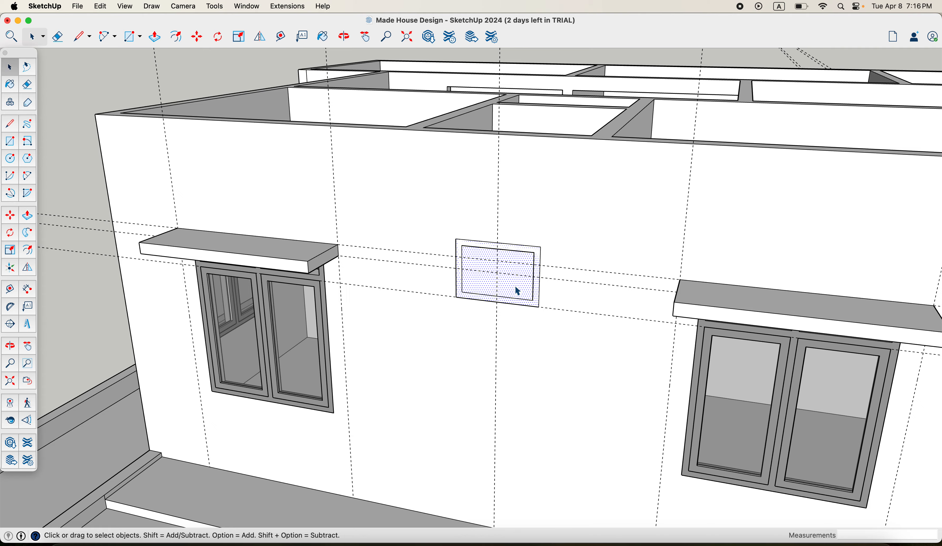
pyautogui.press('p')
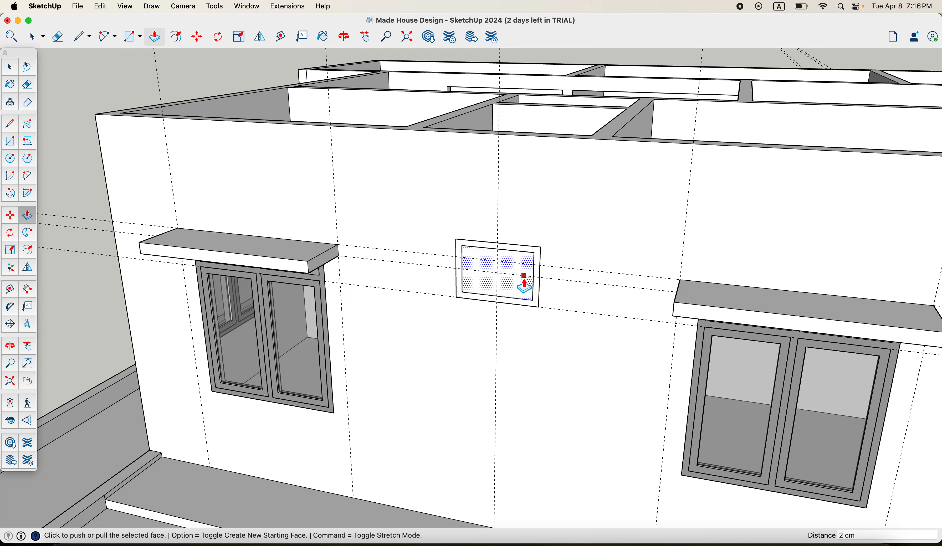
pyautogui.write('15')
pyautogui.press('Return')
pyautogui.scroll(-5, 519, 315)
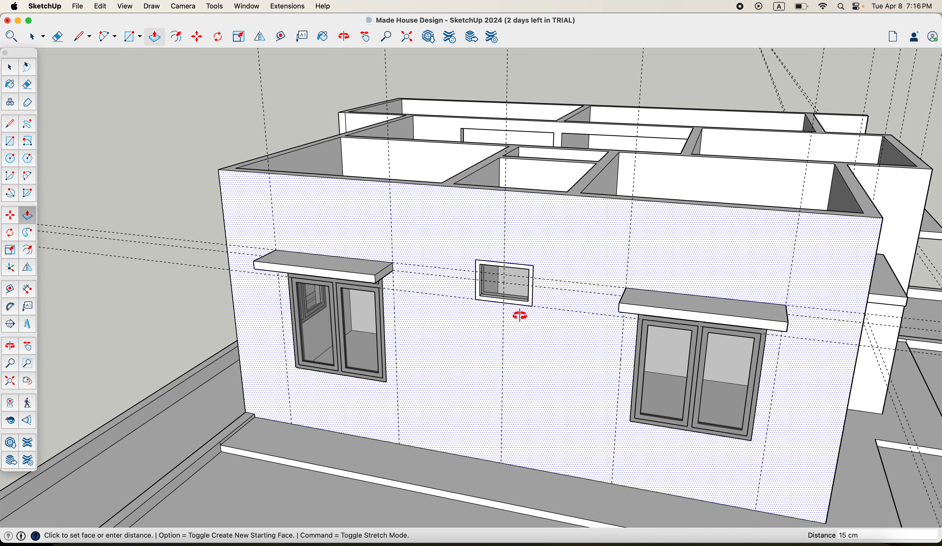
pyautogui.scroll(5, 531, 318)
pyautogui.press('space')
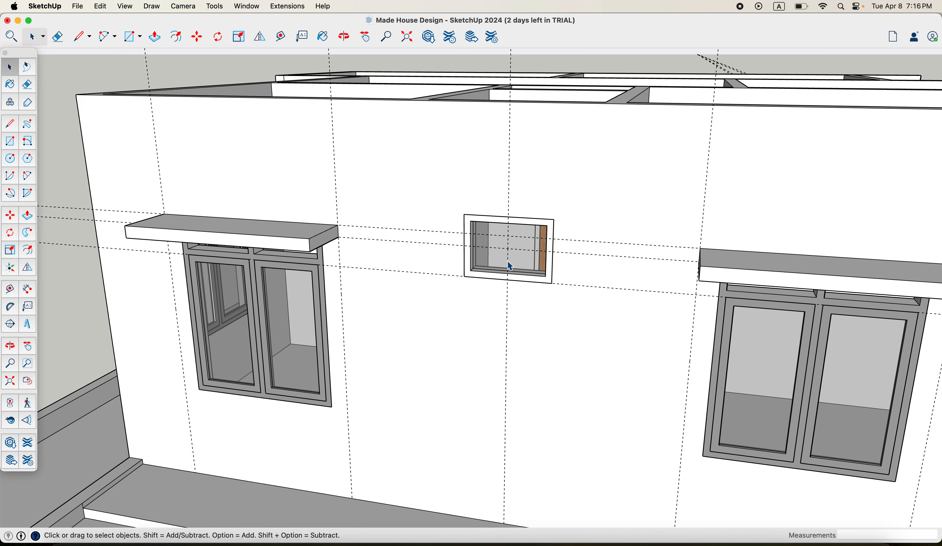
# Place horizontal guides level with the small window's top edge and 10 cm above it
pyautogui.scroll(2, 497, 223)
pyautogui.press('l')
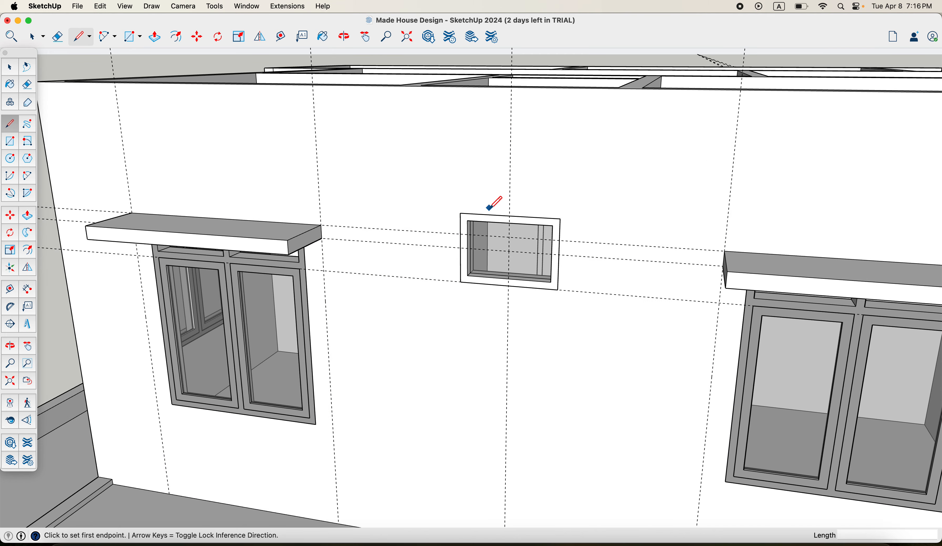
pyautogui.press('t')
pyautogui.click(492, 214)
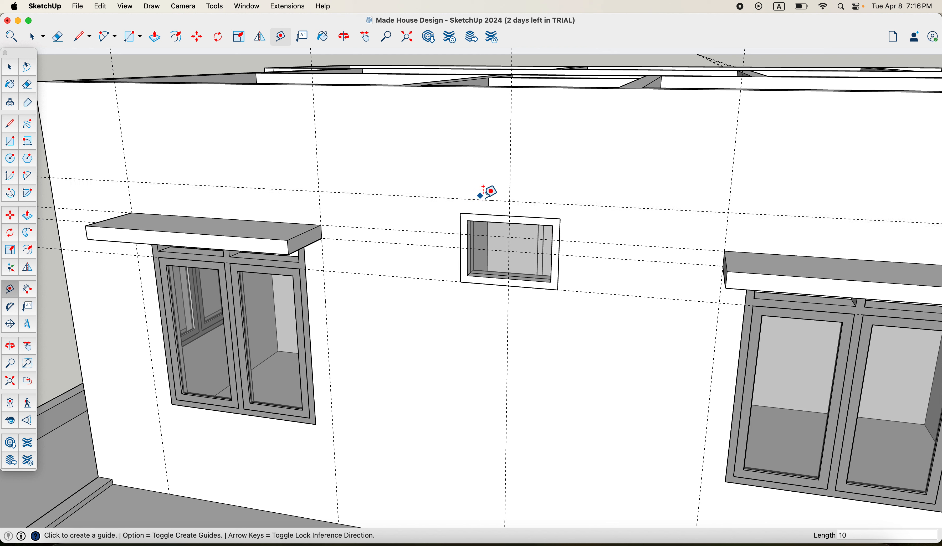
pyautogui.click(488, 206)
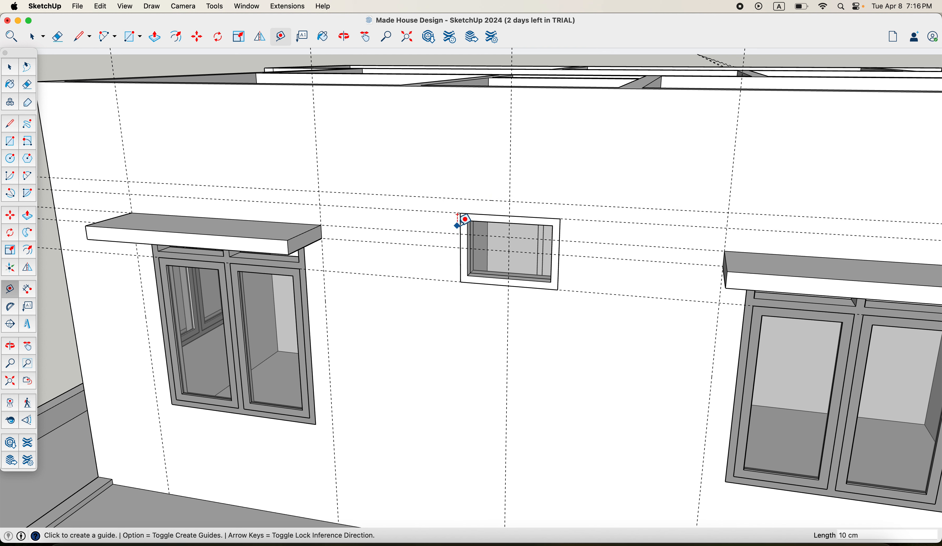
# Try to place a vertical guide just outside the small window's left-hand side edge
pyautogui.click(461, 217)
pyautogui.press('space')
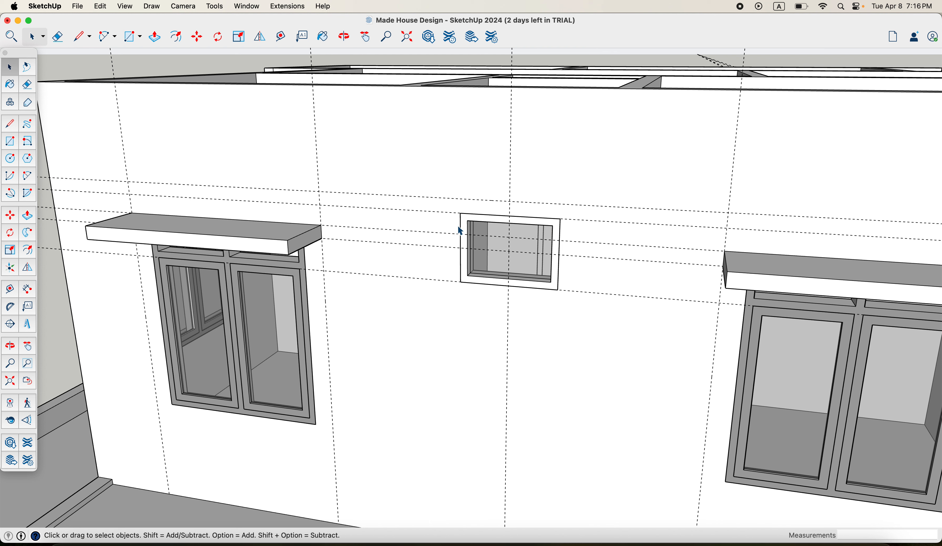
pyautogui.press('t')
pyautogui.click(459, 216)
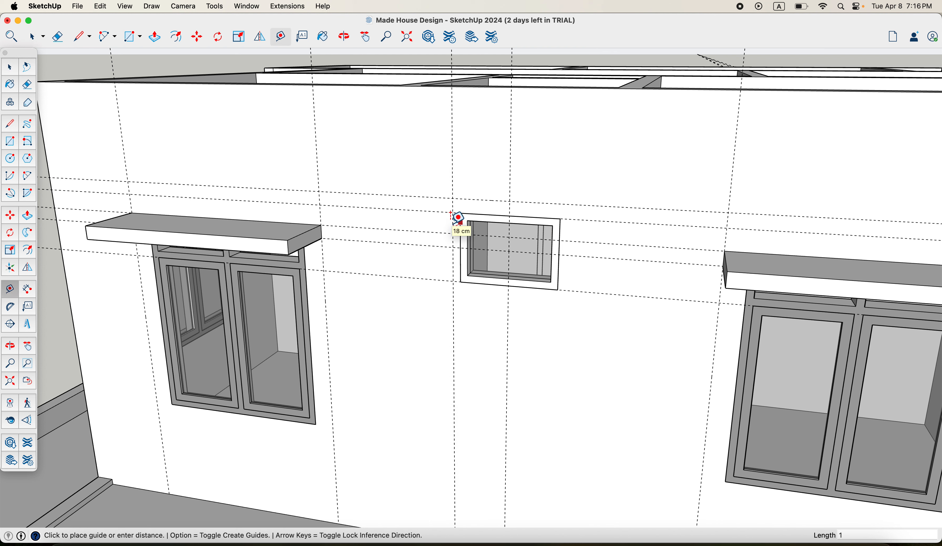
pyautogui.click(458, 218)
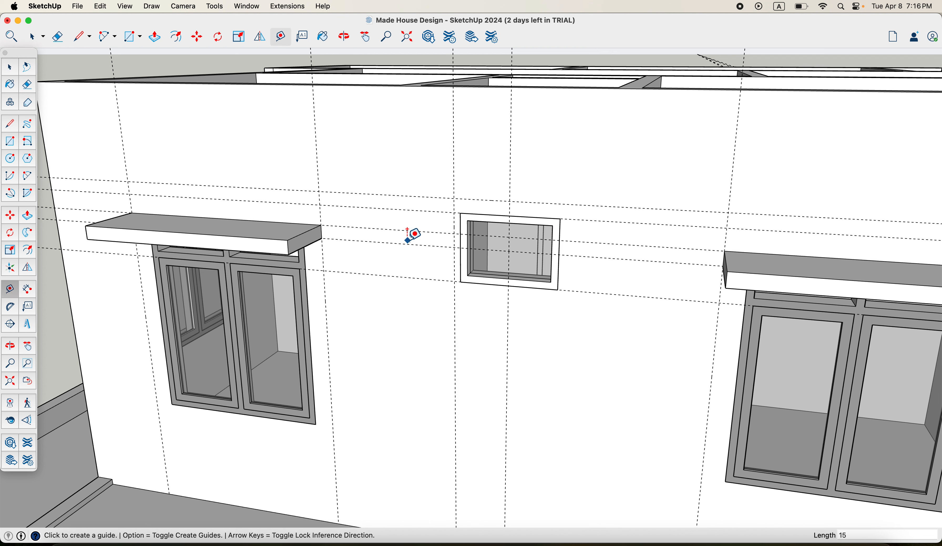
# Place vertical guides outside both side edges of the small window, the right-hand one at 15 cm
pyautogui.click(461, 220)
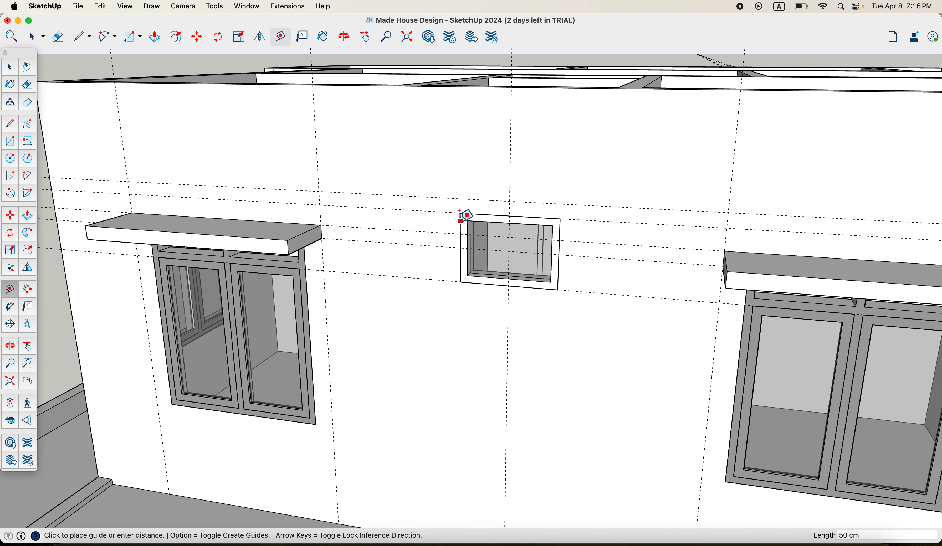
pyautogui.click(441, 212)
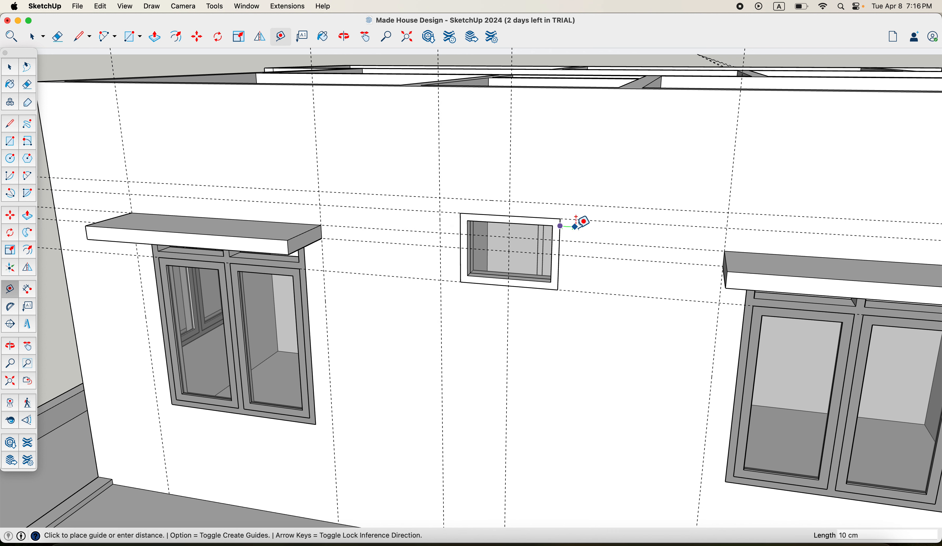
pyautogui.press('space')
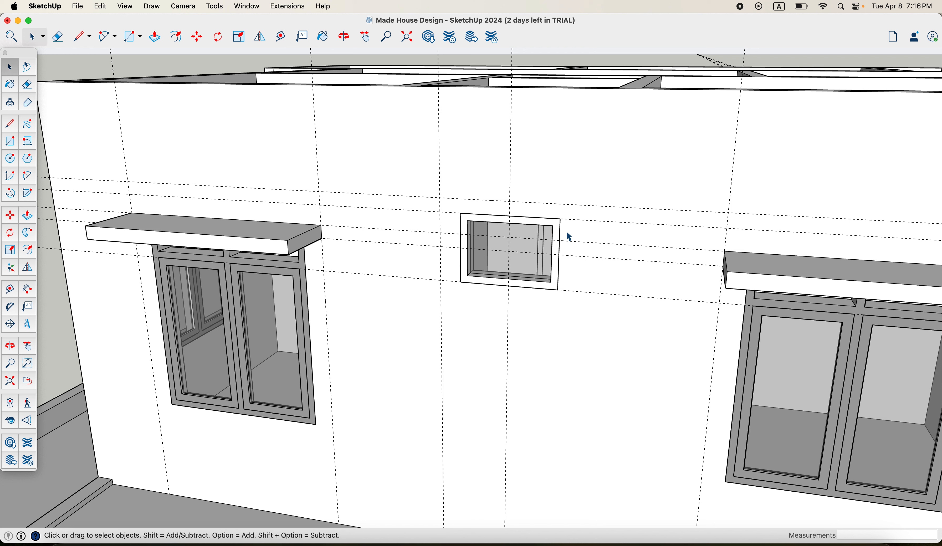
pyautogui.press('t')
pyautogui.click(560, 235)
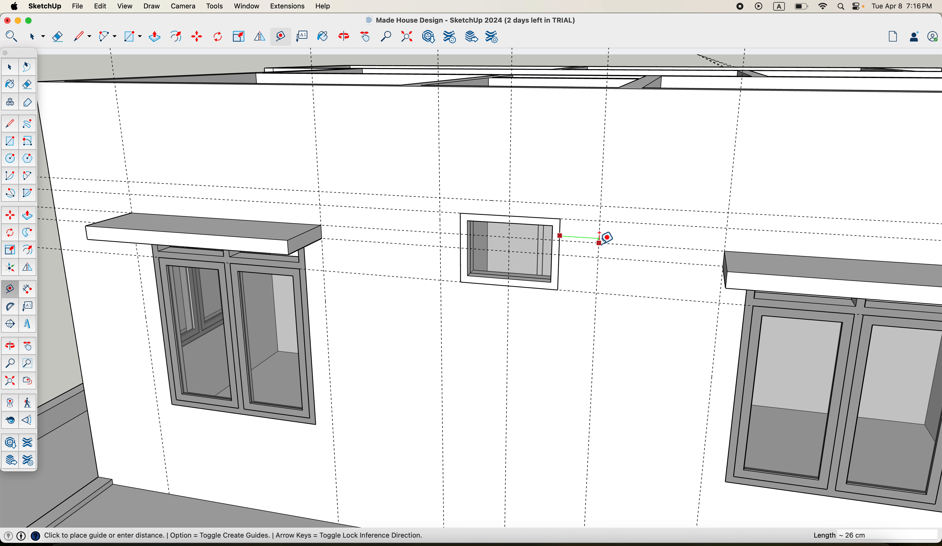
pyautogui.write('15')
pyautogui.press('Return')
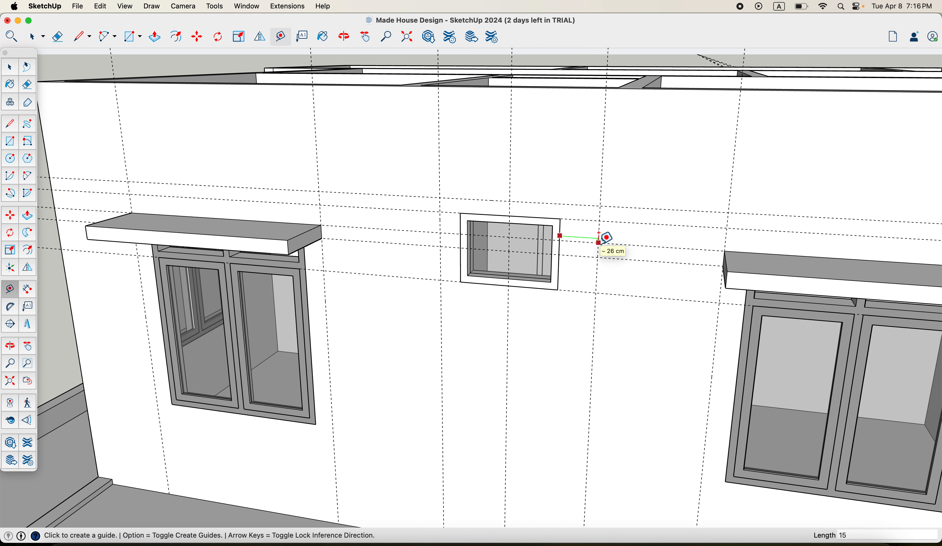
# Draw a closed canopy outline 10 cm high above the small window along the guides
pyautogui.press('l')
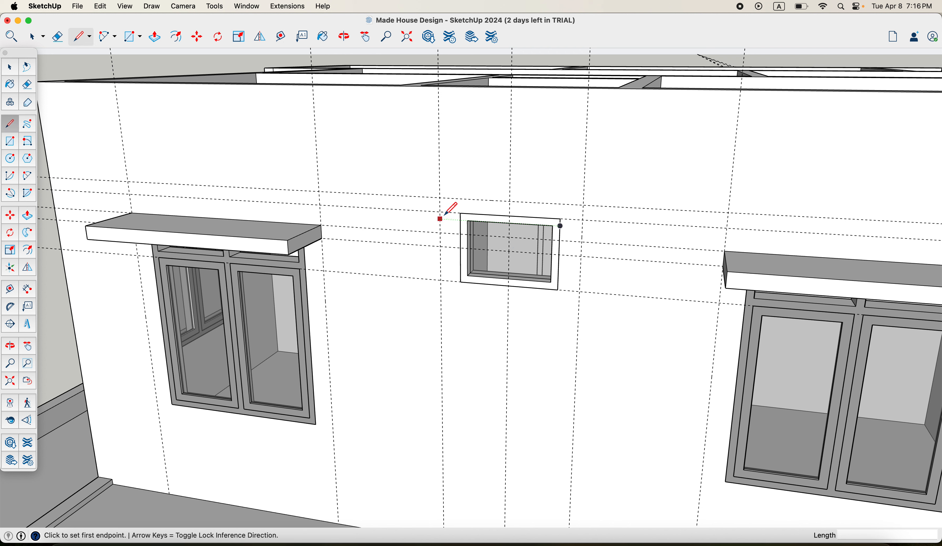
pyautogui.click(461, 213)
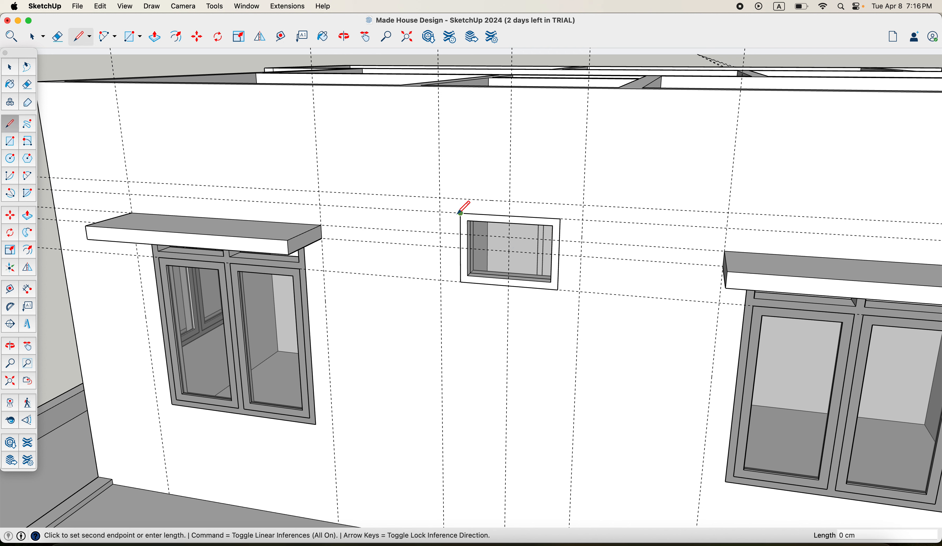
pyautogui.click(440, 212)
pyautogui.click(583, 204)
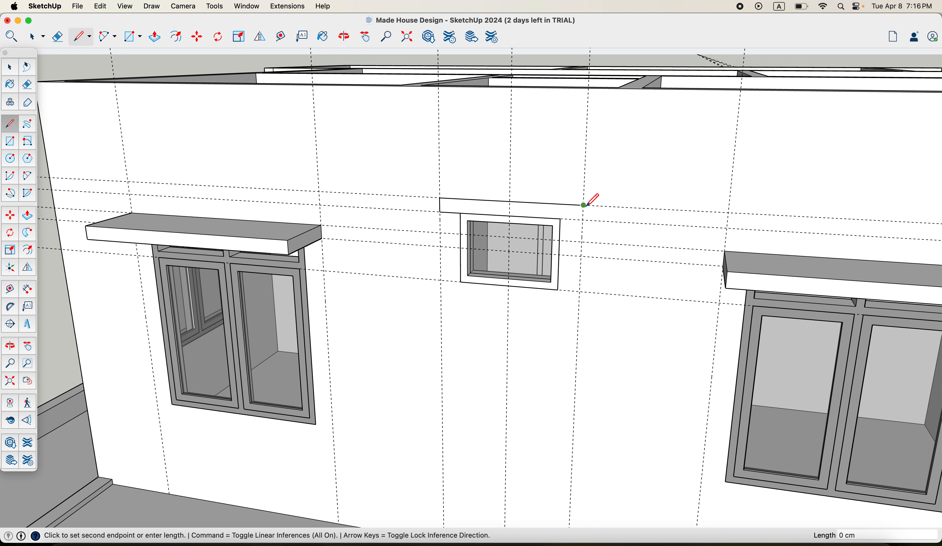
pyautogui.click(584, 220)
pyautogui.click(560, 219)
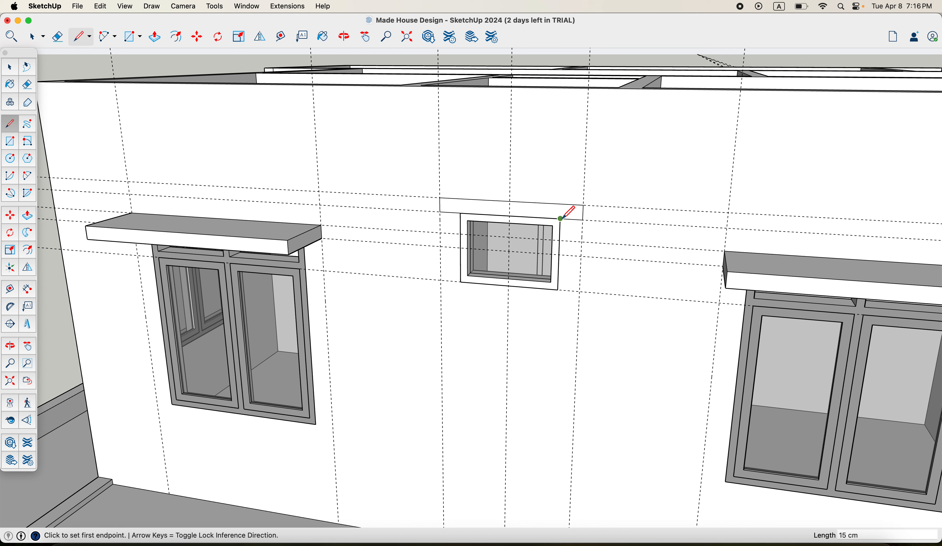
# Extrude the strip above the small window 50 cm outward from the wall to form its canopy
pyautogui.press('p')
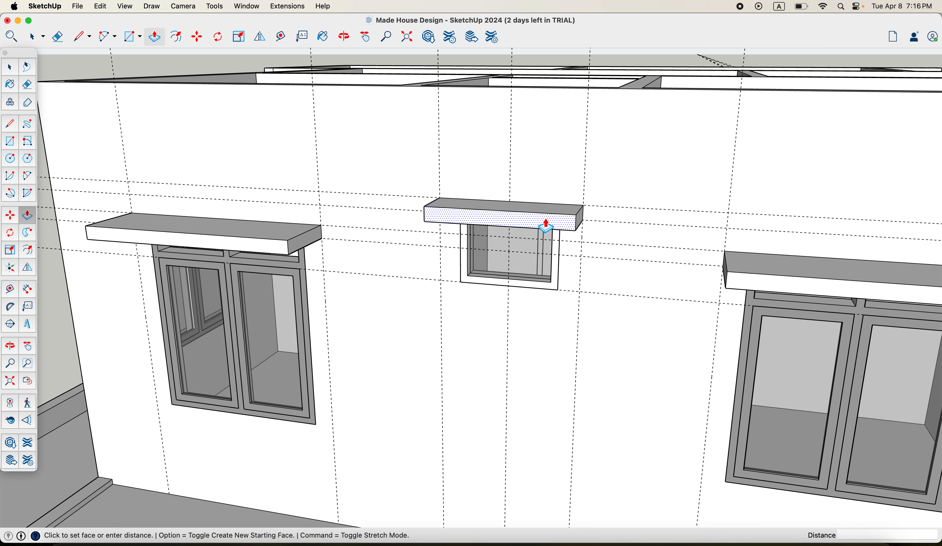
pyautogui.press('Return')
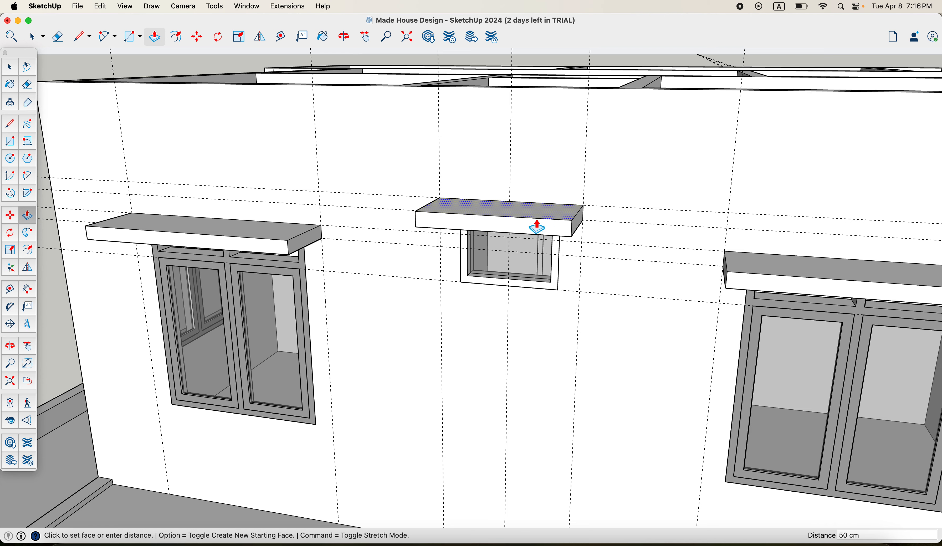
pyautogui.scroll(-10, 536, 233)
# Erase the remaining construction guides running across the house model
pyautogui.scroll(-3, 522, 260)
pyautogui.press('e')
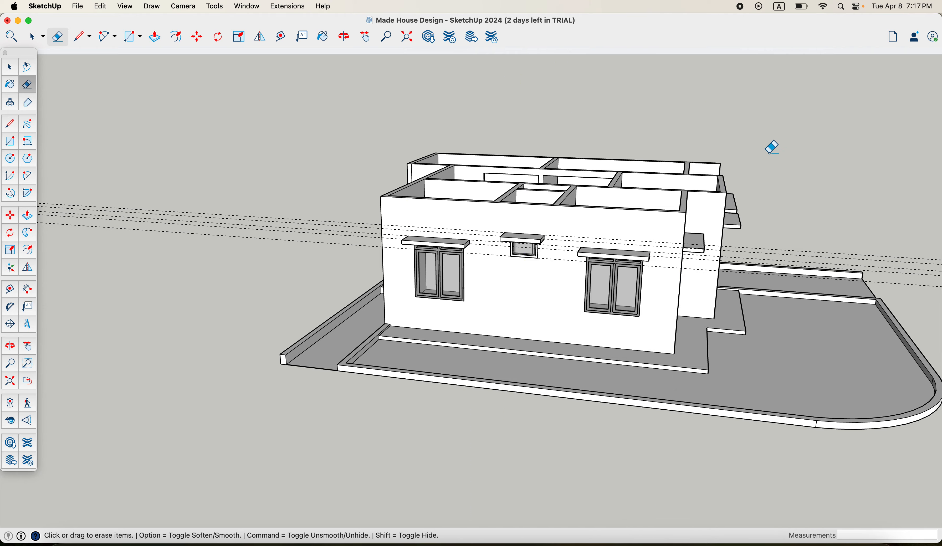
pyautogui.scroll(2, 633, 256)
pyautogui.moveTo(209, 169); pyautogui.dragTo(210, 259)
pyautogui.scroll(-3, 466, 282)
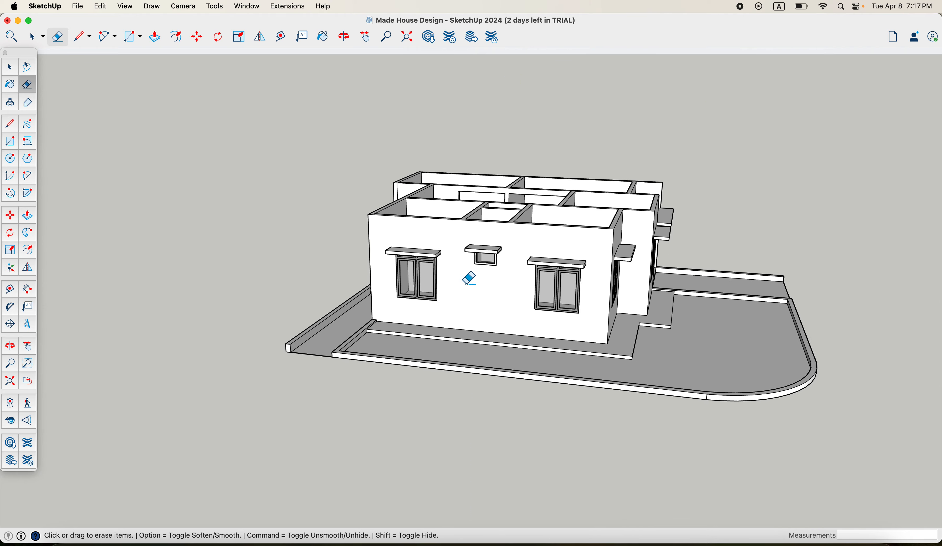
pyautogui.moveTo(467, 282)
pyautogui.mouseDown(button='middle')
pyautogui.moveTo(544, 202)
pyautogui.moveTo(557, 304)
pyautogui.moveTo(488, 319)
pyautogui.moveTo(508, 318)
pyautogui.mouseUp(button='middle')
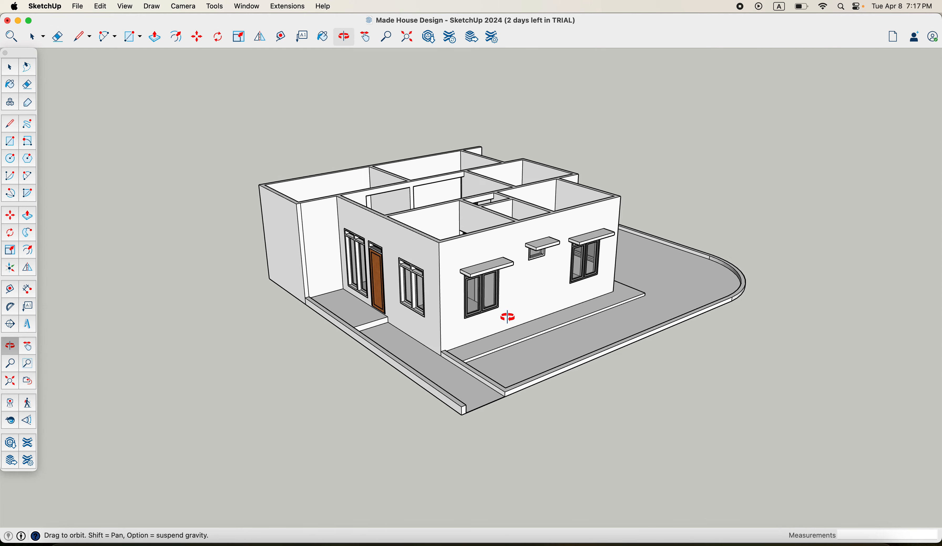
# Place a horizontal guide 10 cm above the top edge of the double window near the front wall's outer corner
pyautogui.scroll(5, 406, 286)
pyautogui.moveTo(408, 287)
pyautogui.mouseDown(button='middle')
pyautogui.moveTo(431, 294)
pyautogui.moveTo(541, 270)
pyautogui.mouseUp(button='middle')
pyautogui.scroll(3, 541, 270)
pyautogui.press('t')
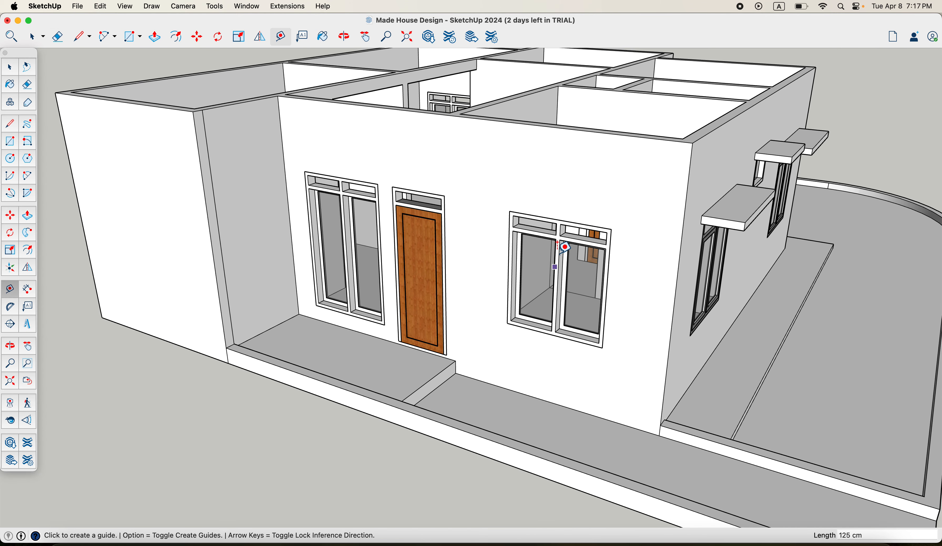
pyautogui.click(569, 222)
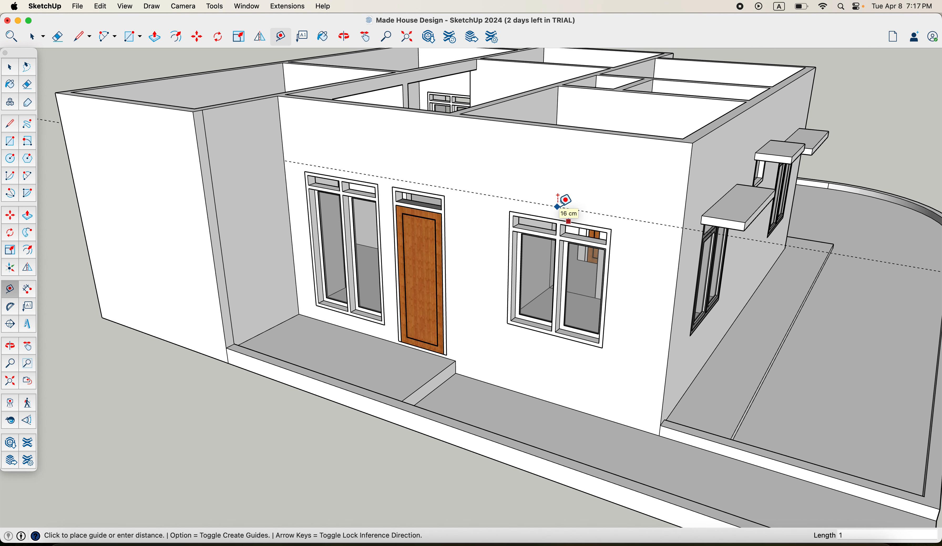
pyautogui.write('10')
pyautogui.press('Return')
pyautogui.scroll(3, 563, 203)
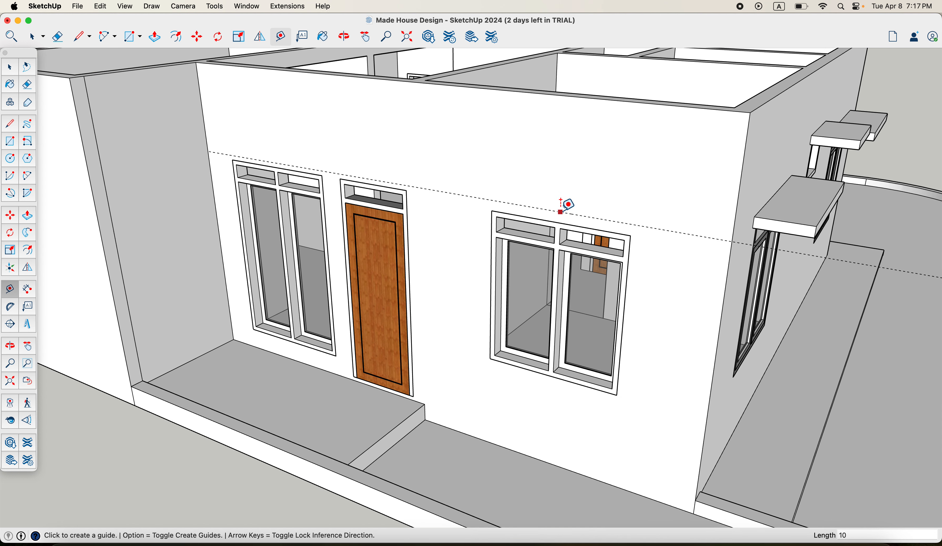
# Add a guide level with that front window's top edge and vertical guides 15 cm outside both of its sides
pyautogui.click(628, 281)
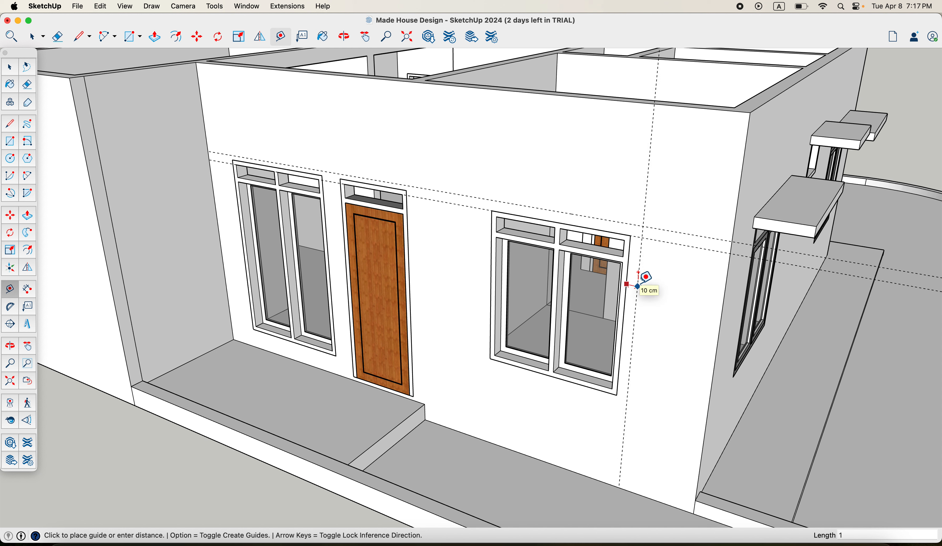
pyautogui.click(637, 286)
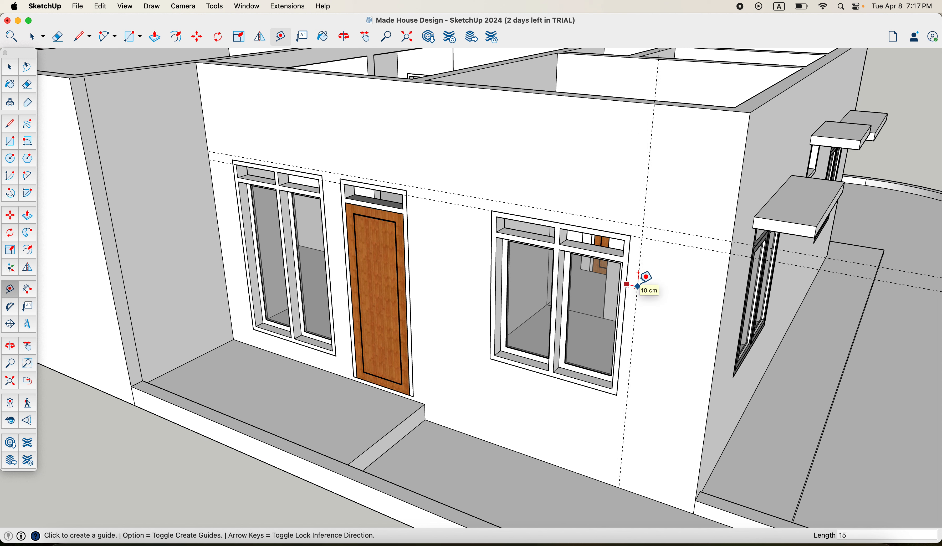
pyautogui.click(483, 236)
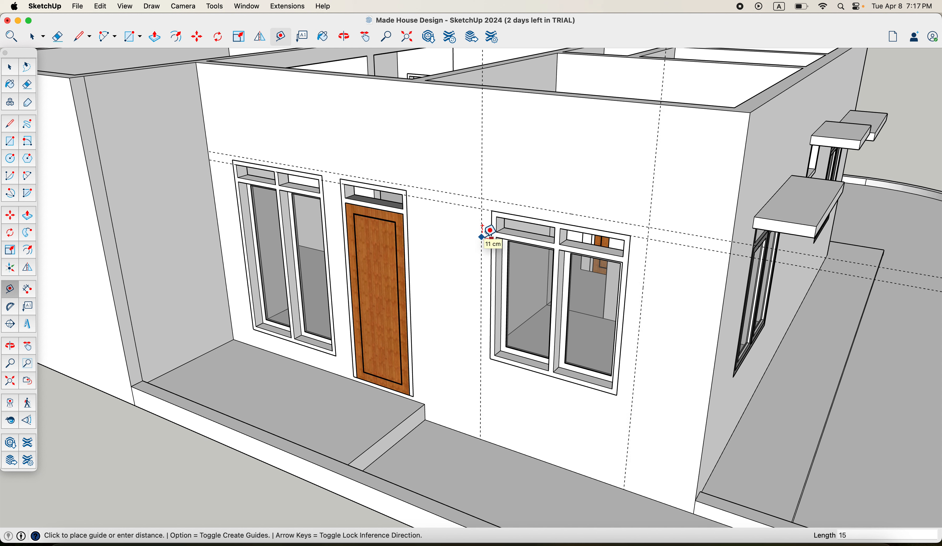
pyautogui.press('Return')
pyautogui.moveTo(532, 281); pyautogui.dragTo(555, 287, button='middle')
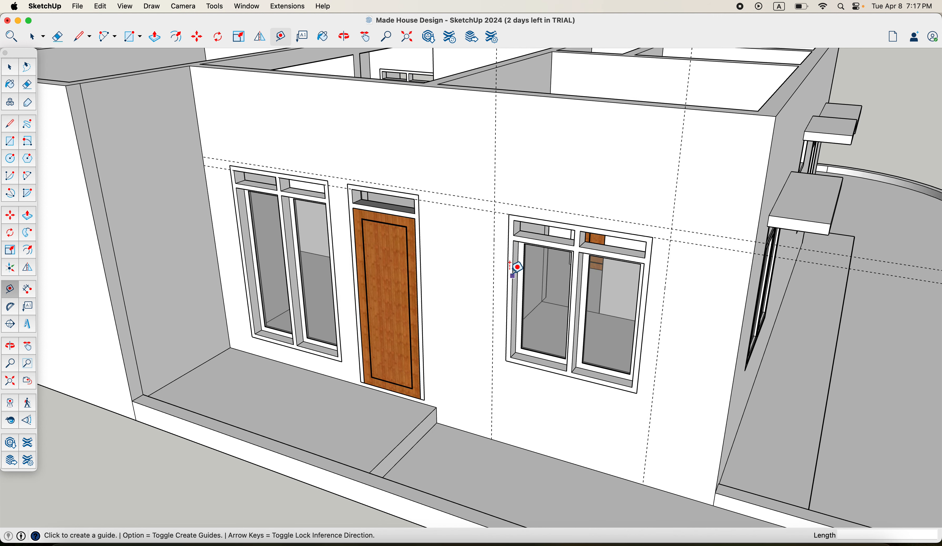
# Draw a closed canopy outline 10 cm high along the guides above the front window near the outer corner
pyautogui.press('r')
pyautogui.press('l')
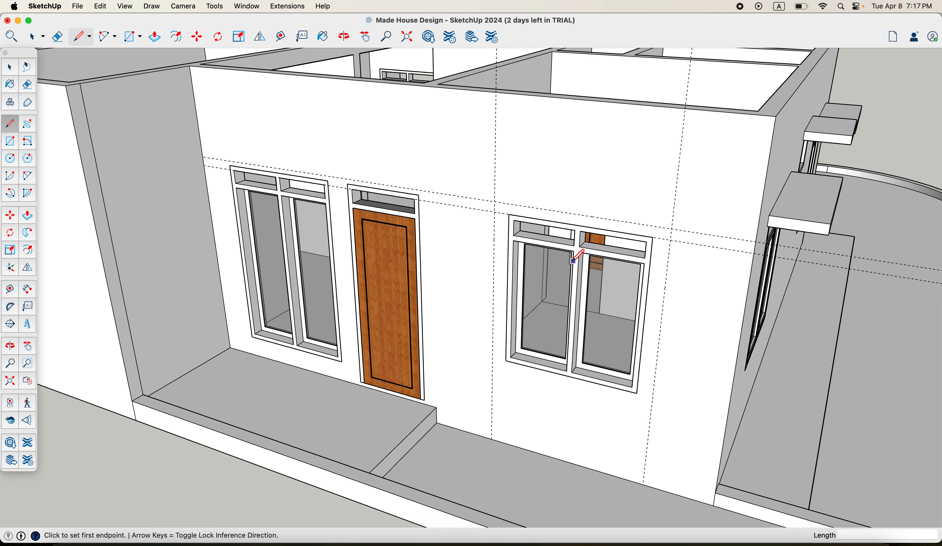
pyautogui.click(509, 214)
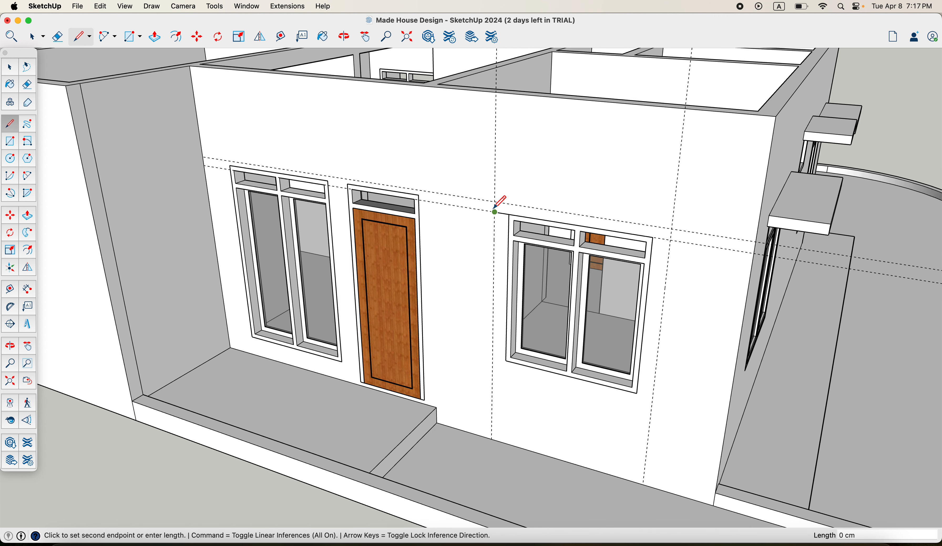
pyautogui.click(672, 229)
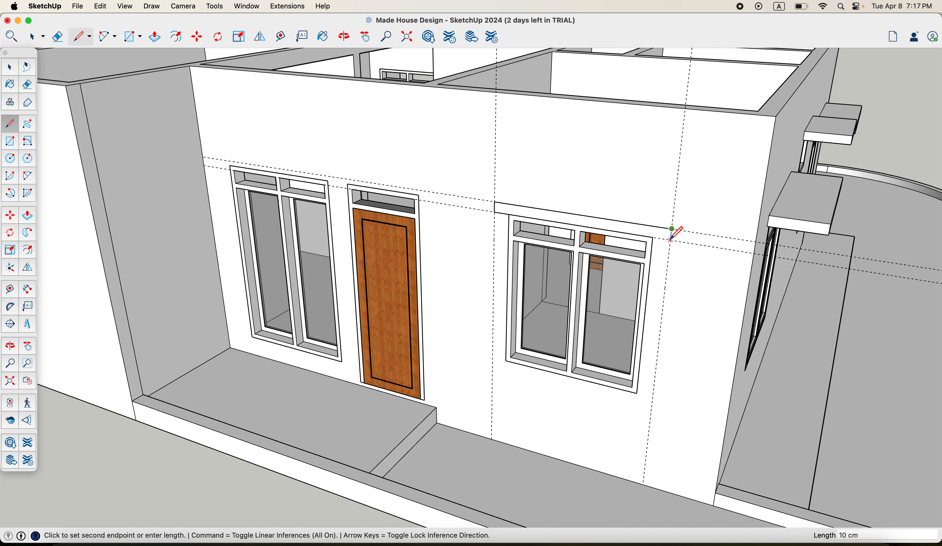
pyautogui.press('Escape')
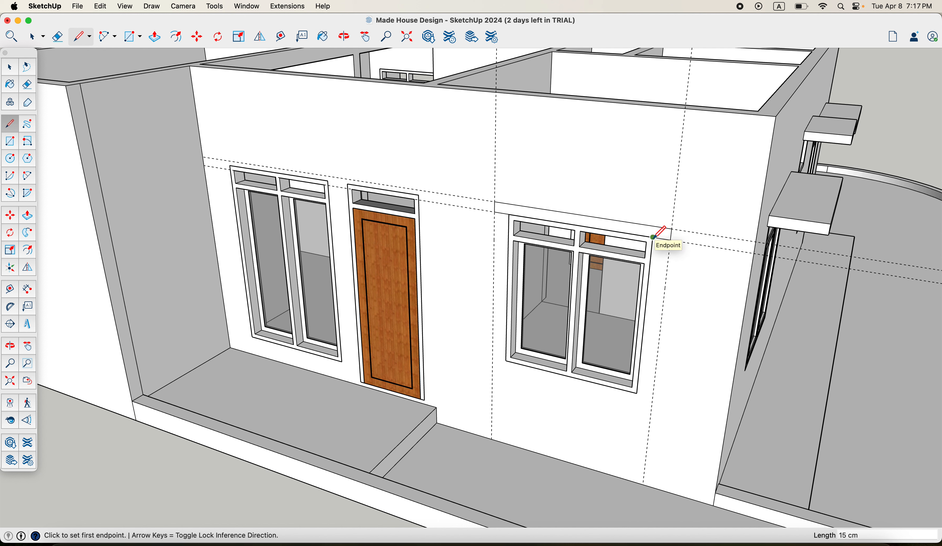
# Extrude the strip above that front window 50 cm outward from the wall to form its canopy
pyautogui.press('p')
pyautogui.click(647, 242)
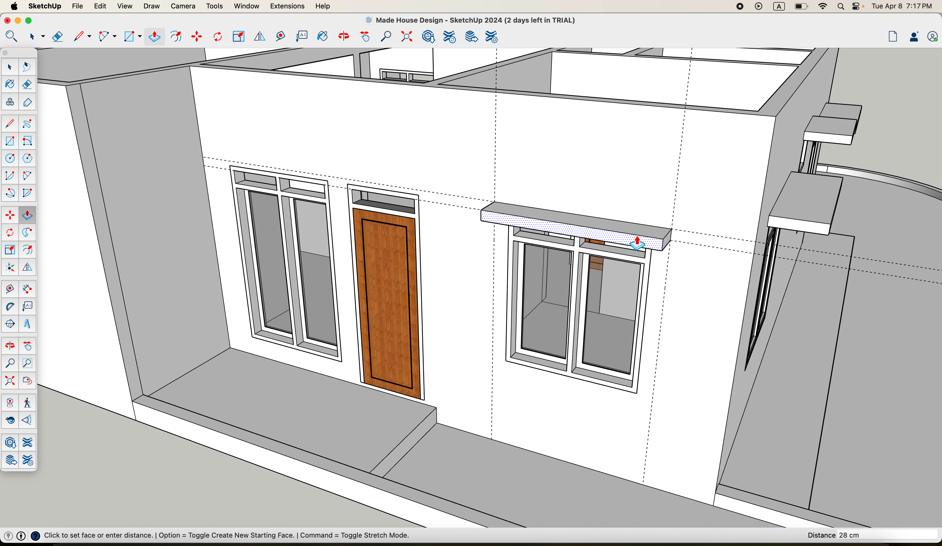
pyautogui.click(638, 244)
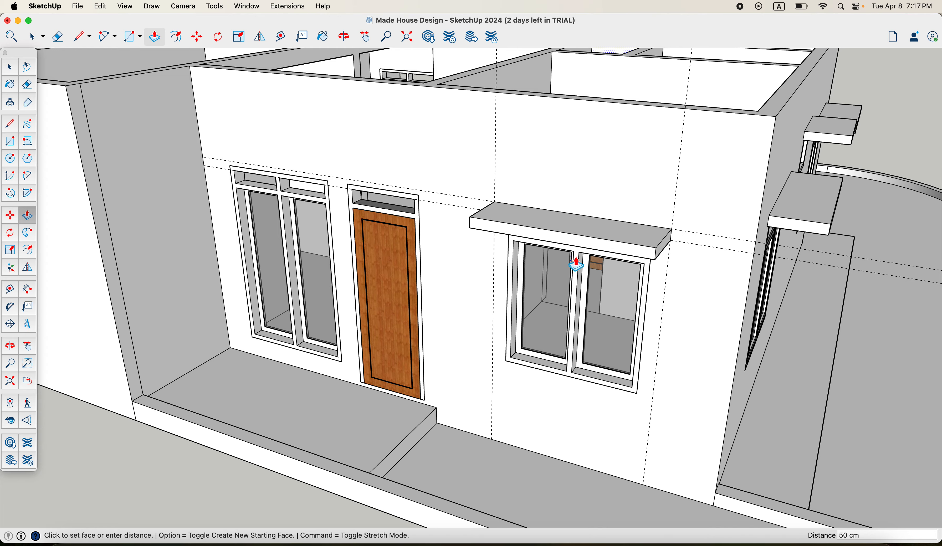
# Select the front door and the tall window beside it and move both 5 cm down
pyautogui.moveTo(273, 262); pyautogui.dragTo(357, 257, button='middle')
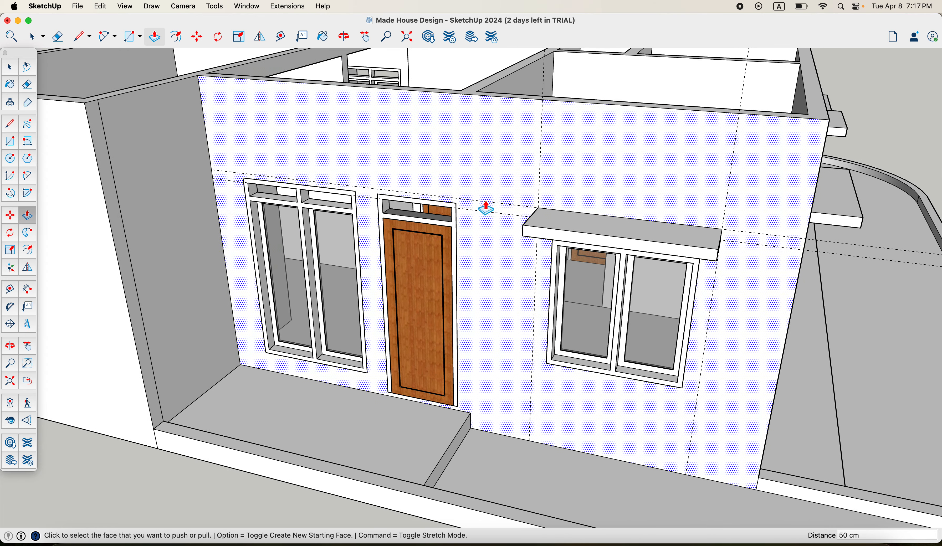
pyautogui.press('space')
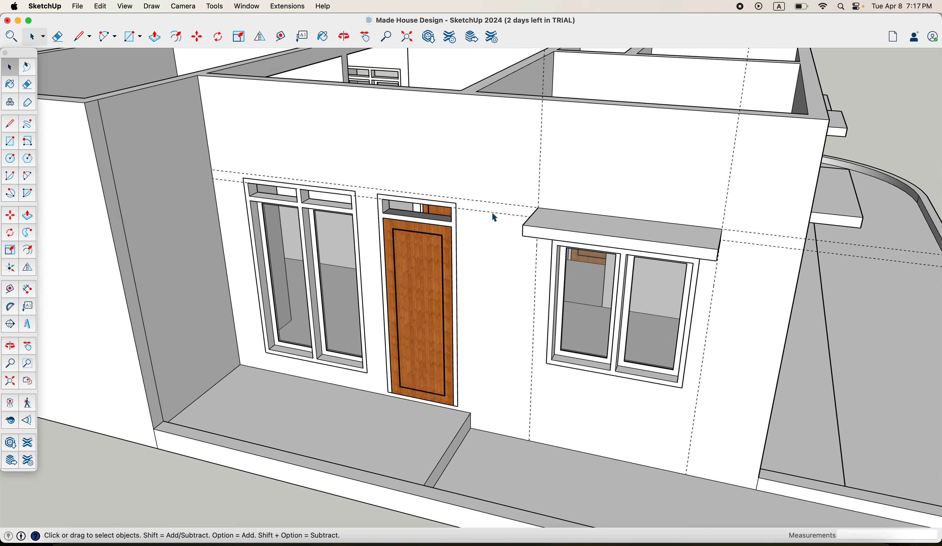
pyautogui.moveTo(410, 371); pyautogui.dragTo(431, 320, button='middle')
pyautogui.scroll(3, 427, 322)
pyautogui.scroll(-3, 435, 326)
pyautogui.scroll(3, 435, 319)
pyautogui.click(454, 295)
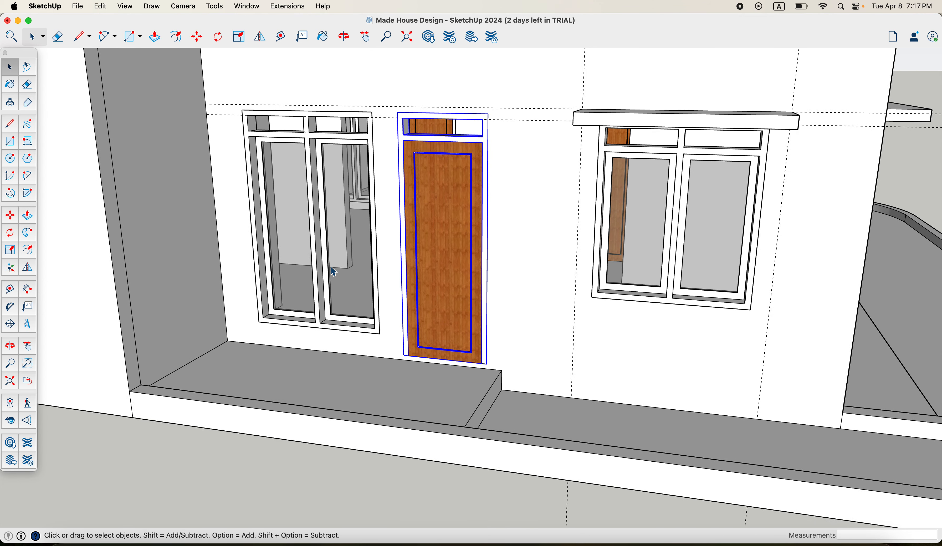
pyautogui.keyDown('shift'); pyautogui.click(351, 266); pyautogui.keyUp('shift')
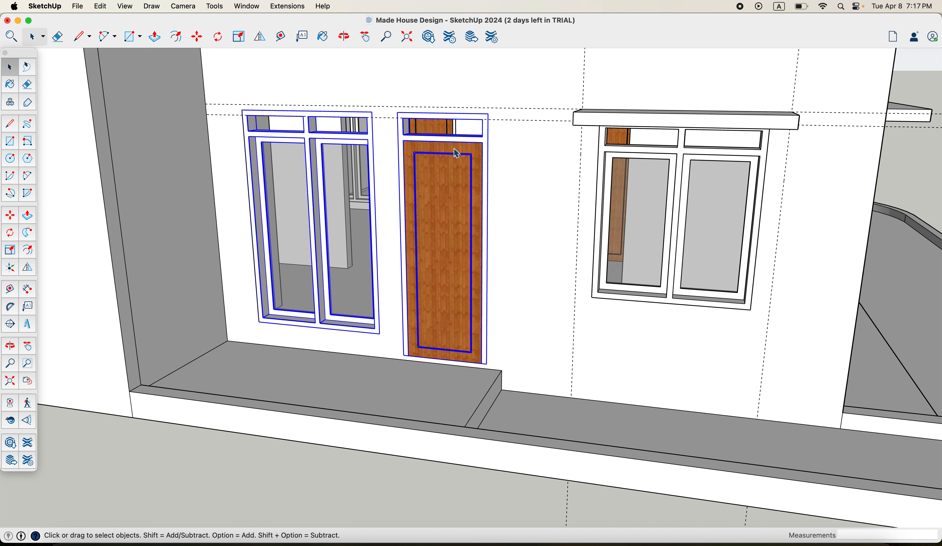
pyautogui.moveTo(456, 153); pyautogui.dragTo(480, 138, button='middle')
pyautogui.press('m')
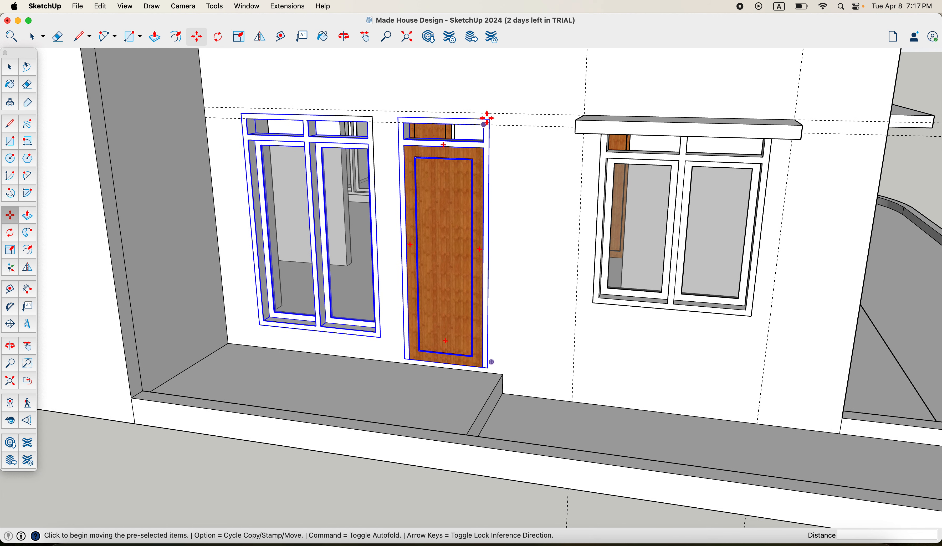
pyautogui.scroll(2, 487, 120)
pyautogui.click(488, 118)
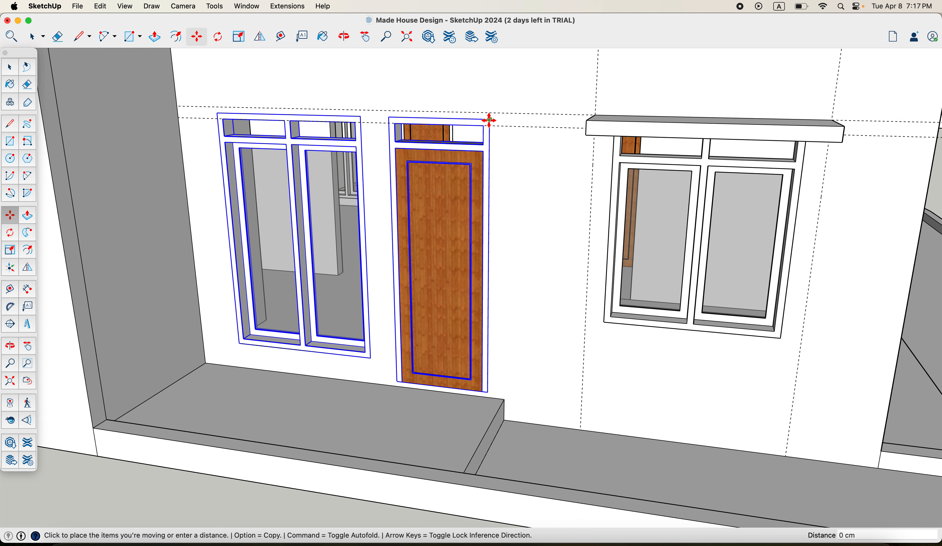
pyautogui.write('5')
pyautogui.press('Return')
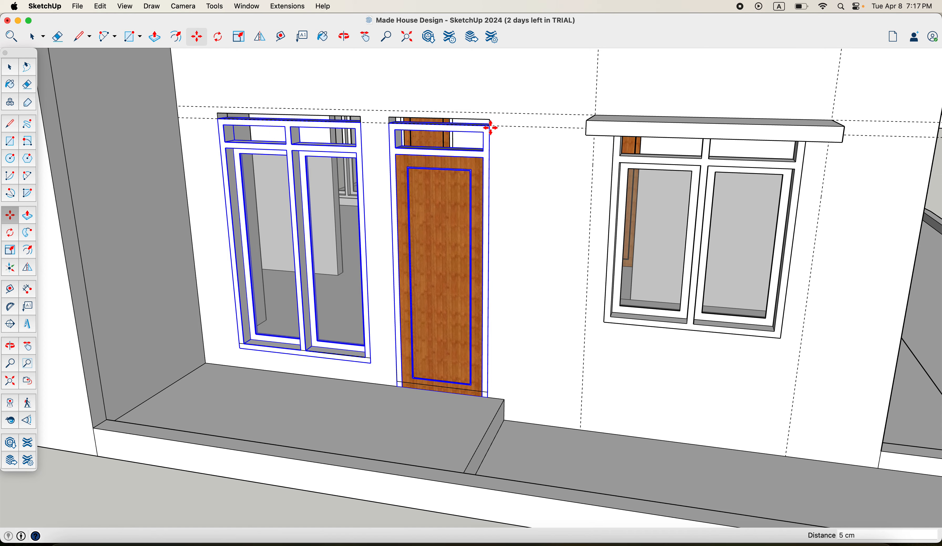
pyautogui.press('space')
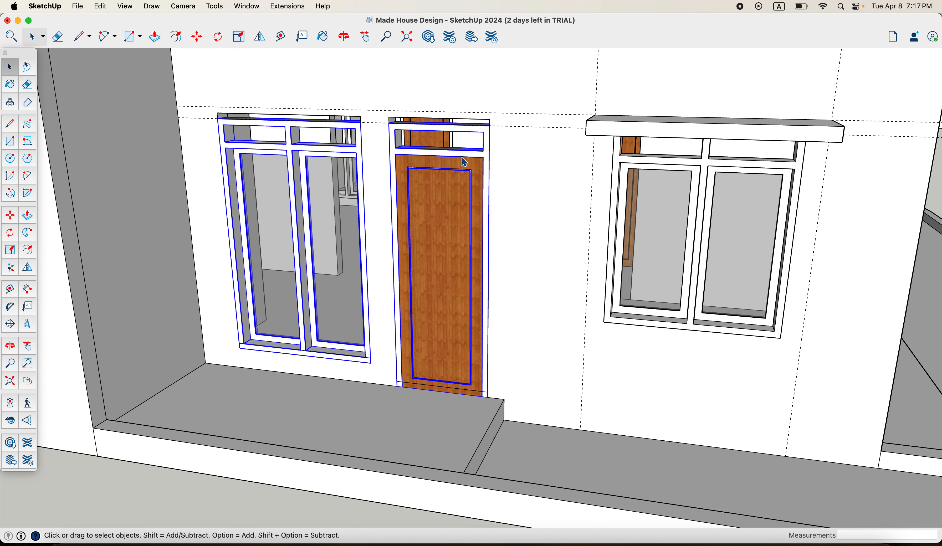
# Push the top face of the tall window's wall opening down 5 cm to meet the lowered frame
pyautogui.scroll(2, 331, 162)
pyautogui.moveTo(374, 156); pyautogui.dragTo(403, 216, button='middle')
pyautogui.scroll(2, 345, 167)
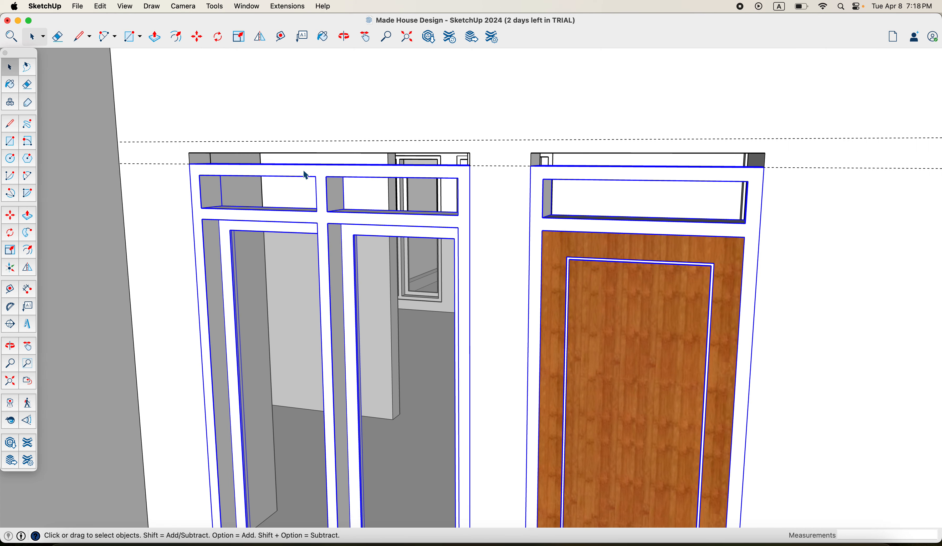
pyautogui.moveTo(305, 174); pyautogui.dragTo(219, 149, button='middle')
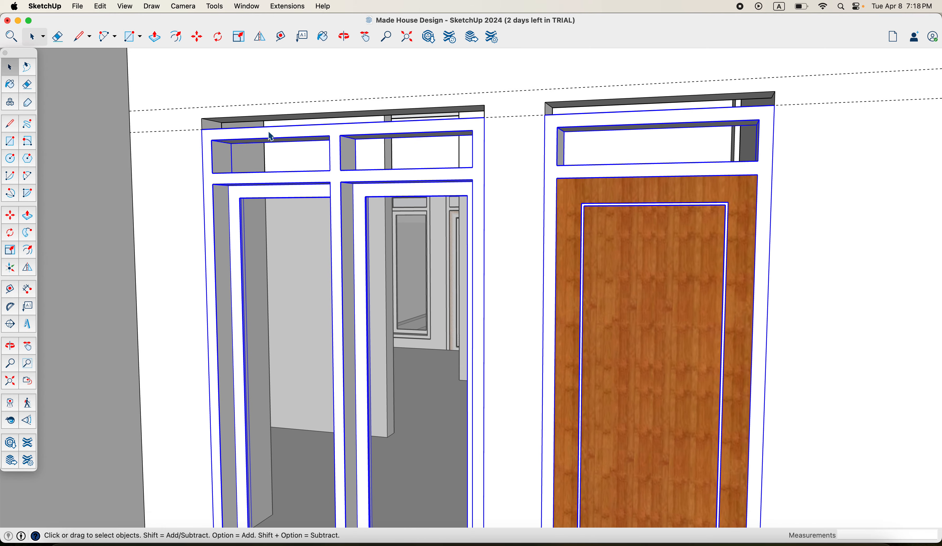
pyautogui.press('p')
pyautogui.scroll(2, 271, 137)
pyautogui.click(294, 131)
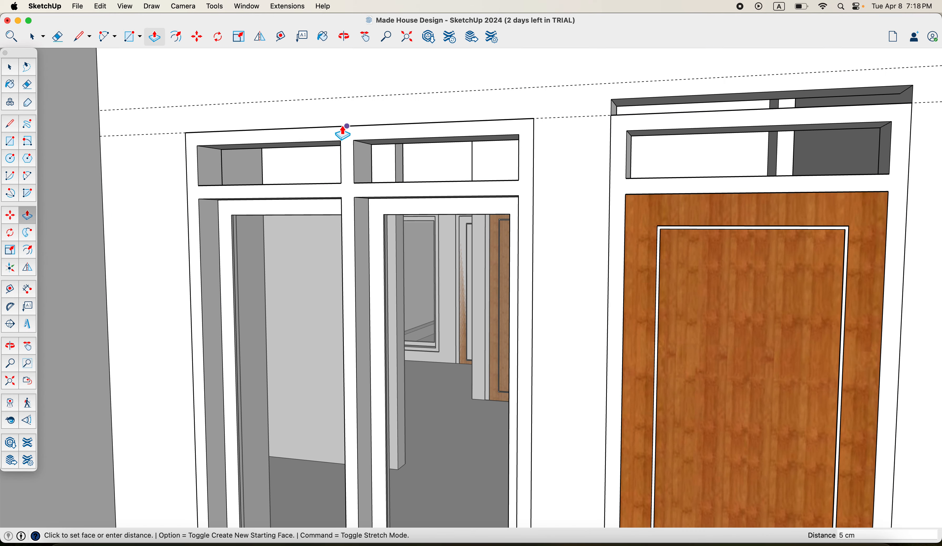
pyautogui.click(344, 132)
# Push the top face of the door's wall opening down 5 cm to meet the lowered door frame
pyautogui.moveTo(343, 131); pyautogui.dragTo(633, 120, button='middle')
pyautogui.scroll(2, 652, 103)
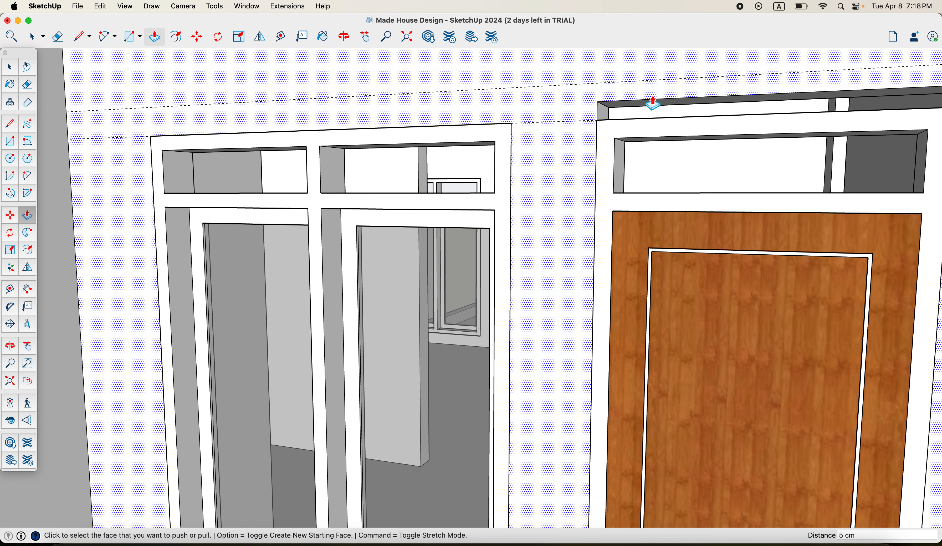
pyautogui.click(698, 106)
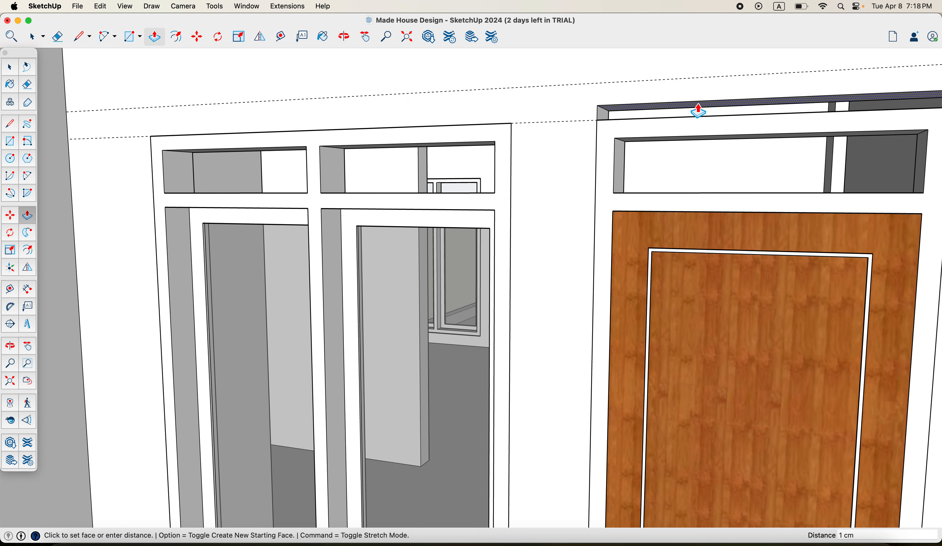
pyautogui.click(685, 122)
# Offset a vertical guide from the existing one beside the canopied window to the porch corner next to the door
pyautogui.moveTo(686, 122); pyautogui.dragTo(599, 313, button='middle')
pyautogui.scroll(-3, 664, 330)
pyautogui.moveTo(665, 330); pyautogui.dragTo(645, 322, button='middle')
pyautogui.scroll(3, 650, 375)
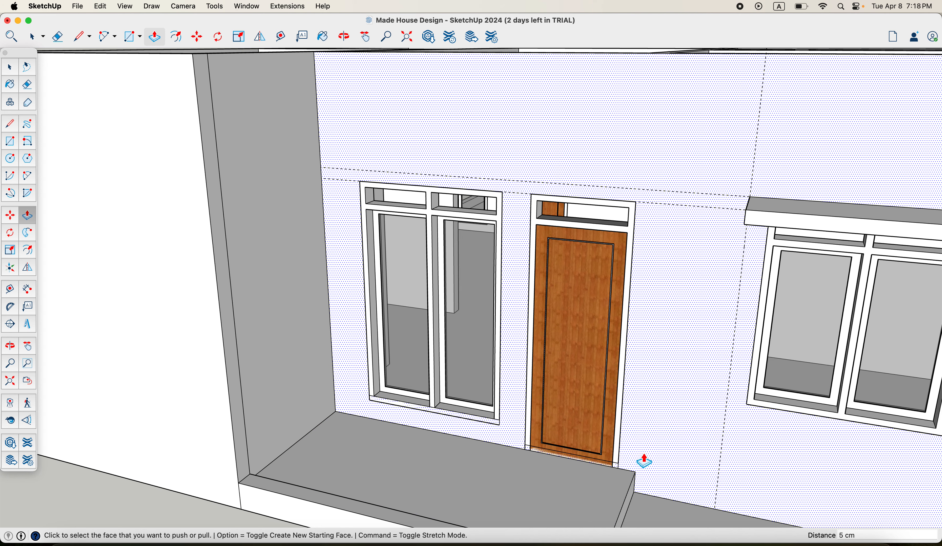
pyautogui.press('space')
pyautogui.press('t')
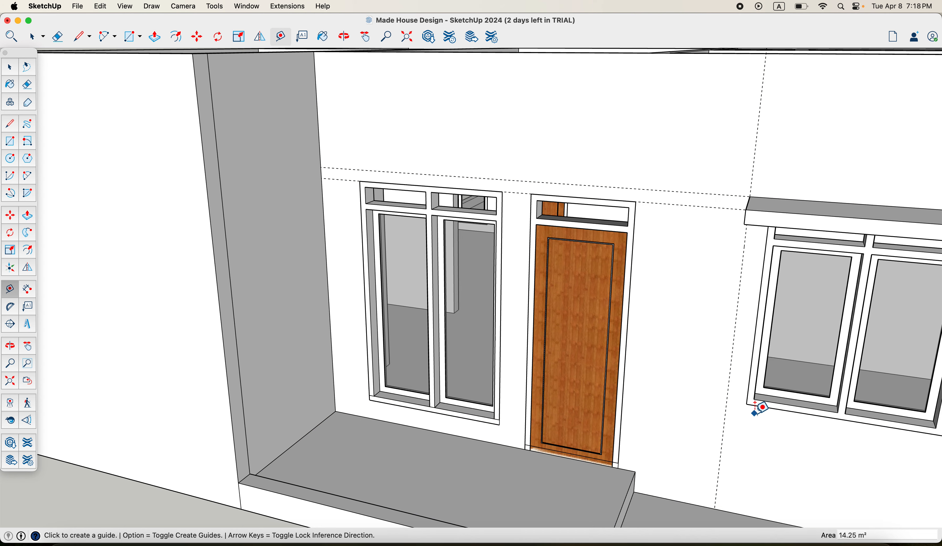
pyautogui.click(726, 420)
pyautogui.click(640, 468)
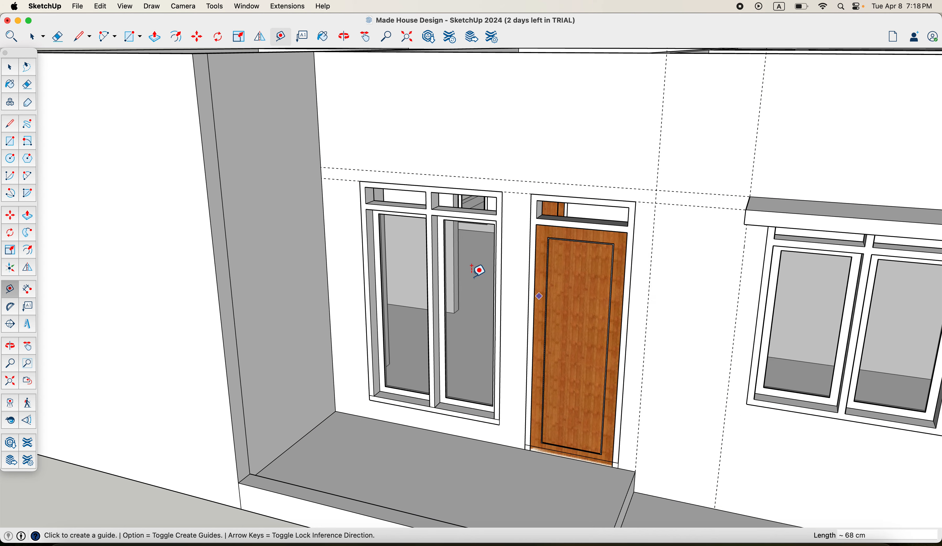
# Outline a 10 cm high canopy profile along the guides above the tall window and door, from the porch side wall to the vertical guide
pyautogui.press('l')
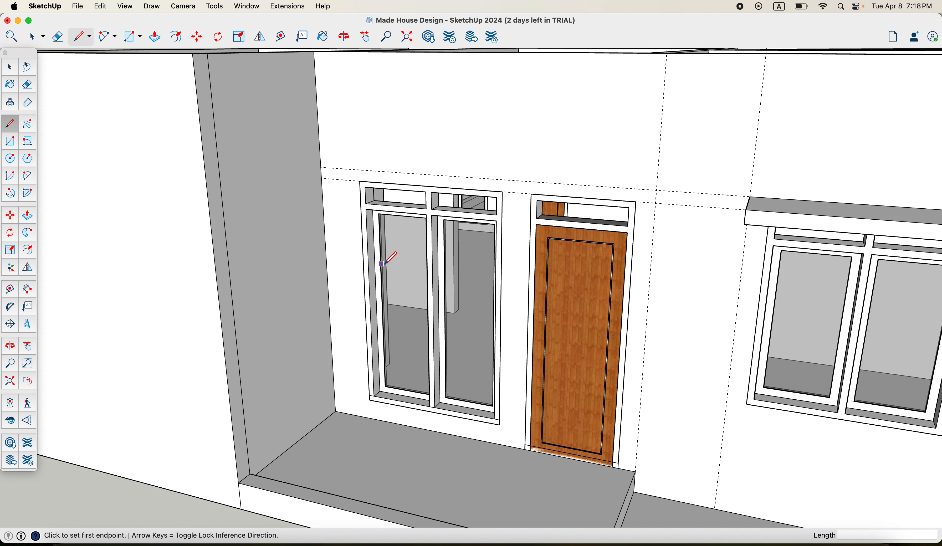
pyautogui.click(356, 181)
pyautogui.click(322, 177)
pyautogui.press('space')
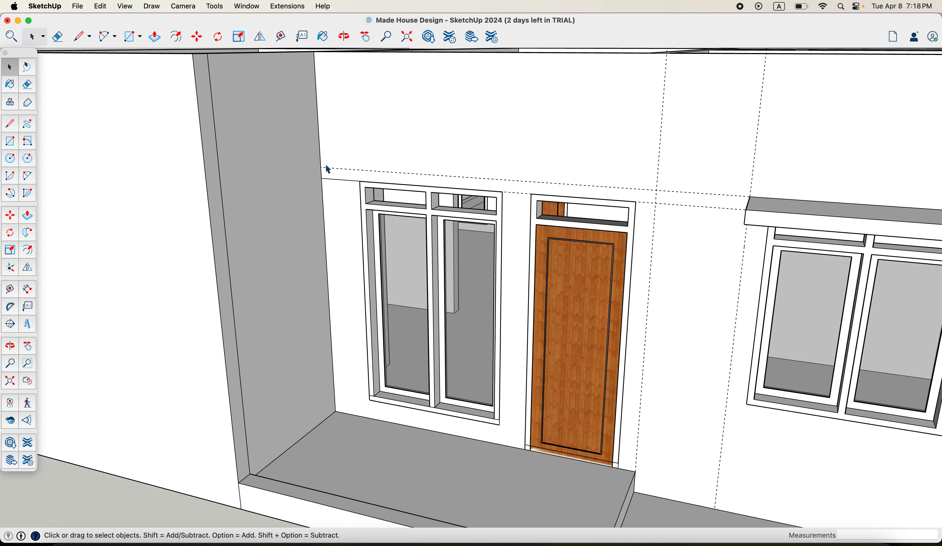
pyautogui.press('l')
pyautogui.click(320, 167)
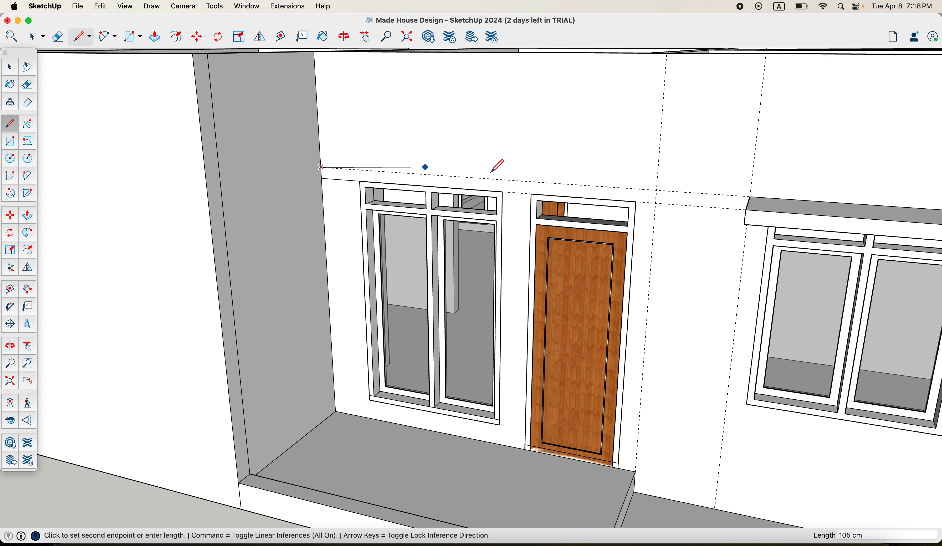
pyautogui.click(656, 189)
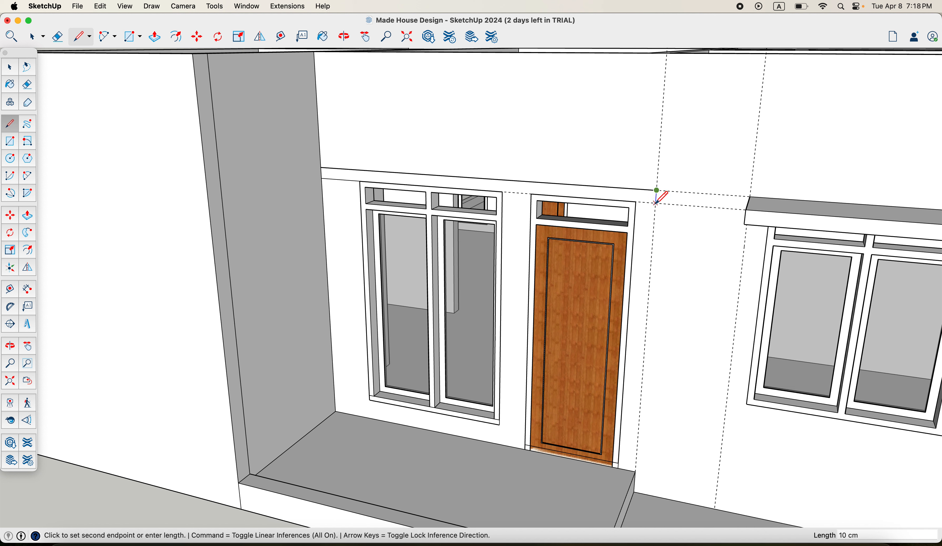
pyautogui.click(637, 202)
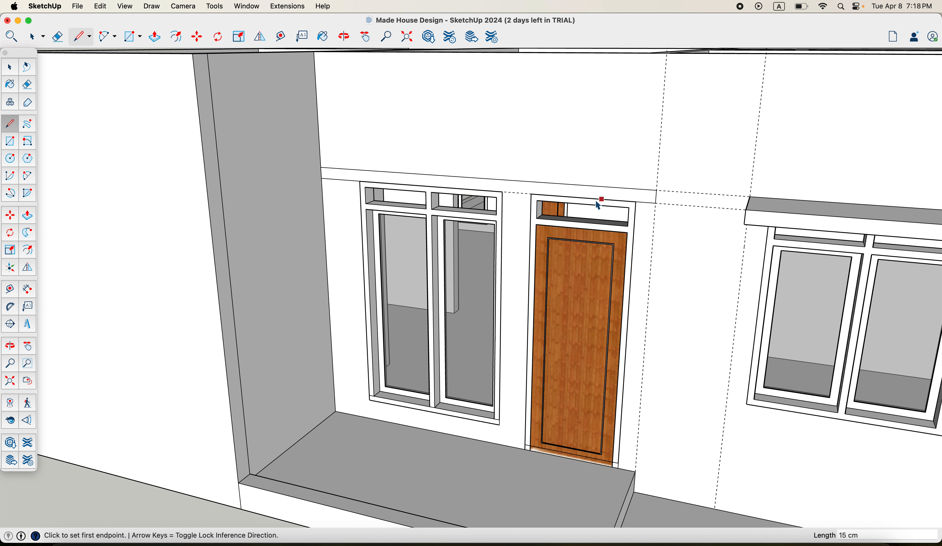
pyautogui.press('space')
pyautogui.press('l')
pyautogui.click(532, 193)
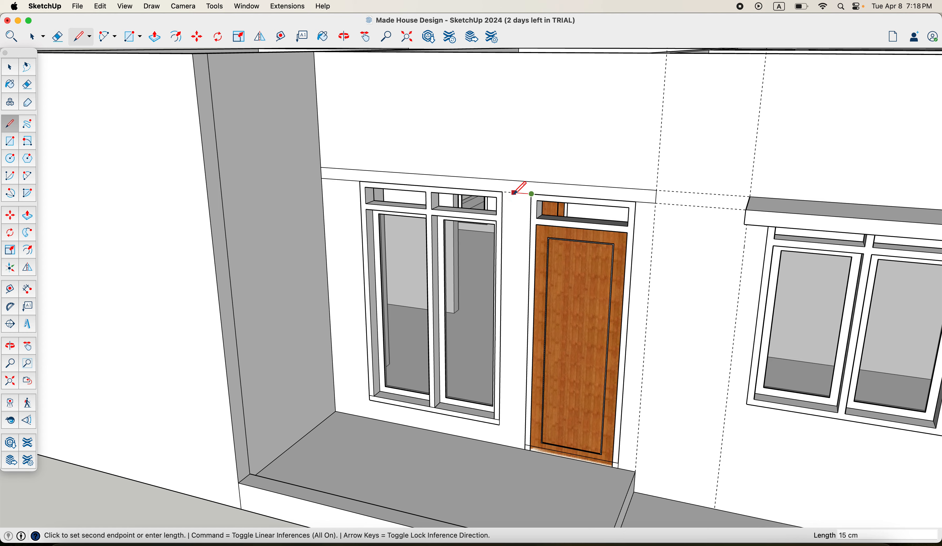
pyautogui.press('space')
# Draw an 85 × 235 cm rectangle over the door opening and push it 15 cm through the wall
pyautogui.moveTo(555, 300); pyautogui.dragTo(597, 339, button='middle')
pyautogui.scroll(3, 596, 340)
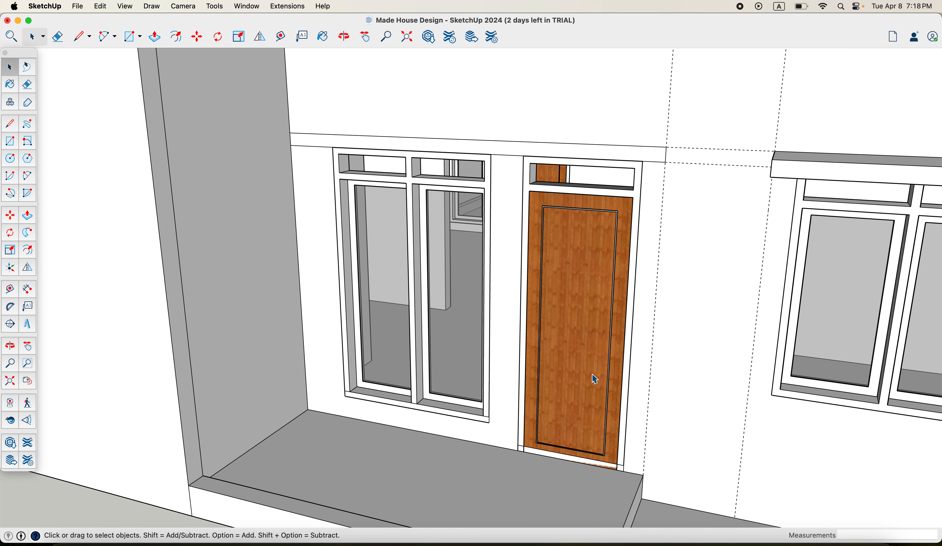
pyautogui.scroll(-3, 572, 449)
pyautogui.moveTo(561, 471); pyautogui.dragTo(533, 322, button='middle')
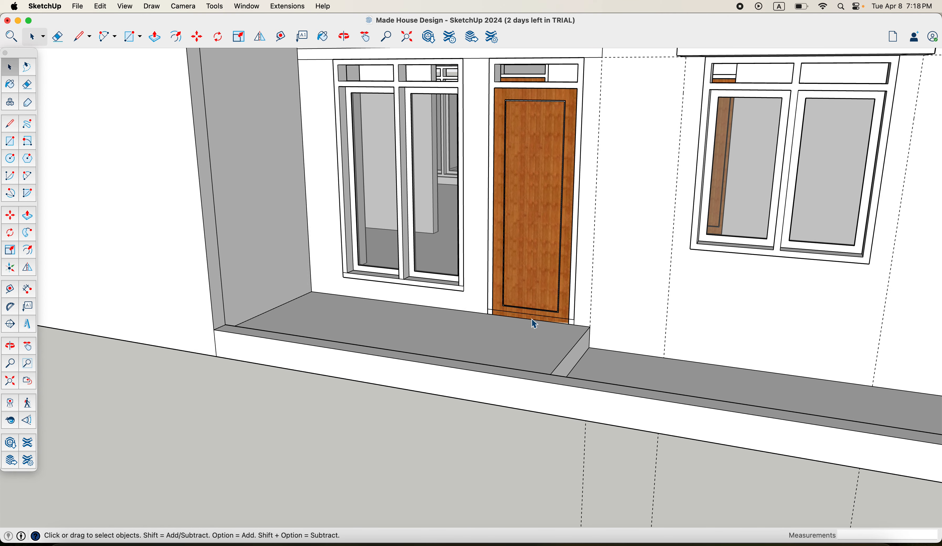
pyautogui.scroll(3, 561, 329)
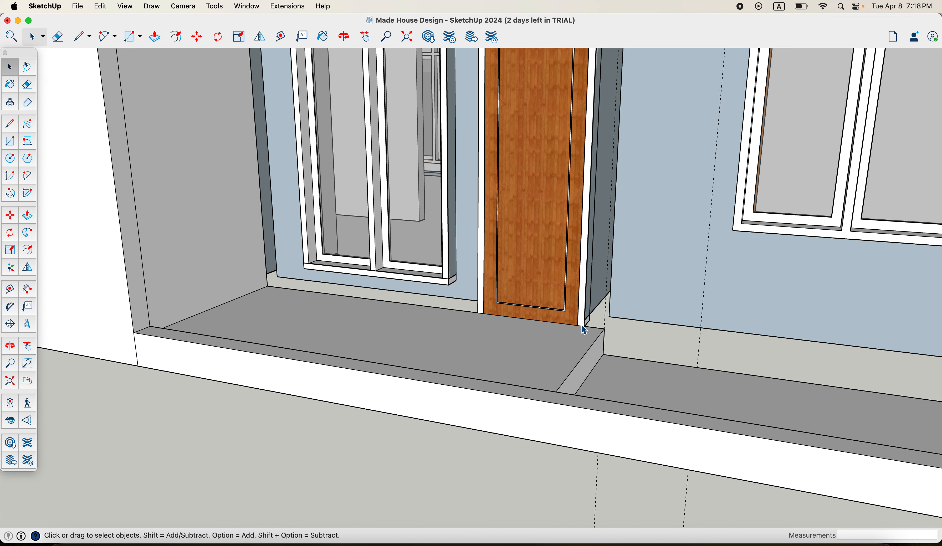
pyautogui.scroll(-4, 584, 330)
pyautogui.scroll(2, 581, 332)
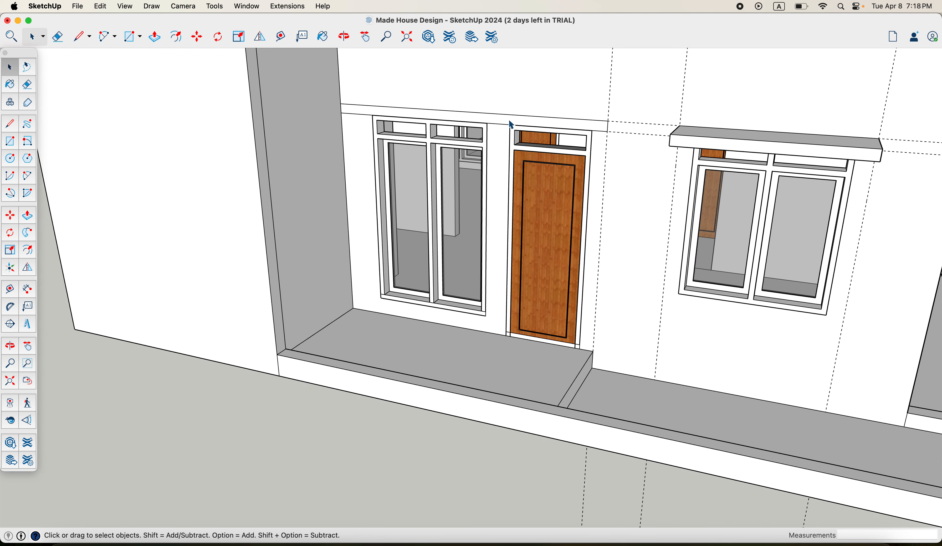
pyautogui.press('r')
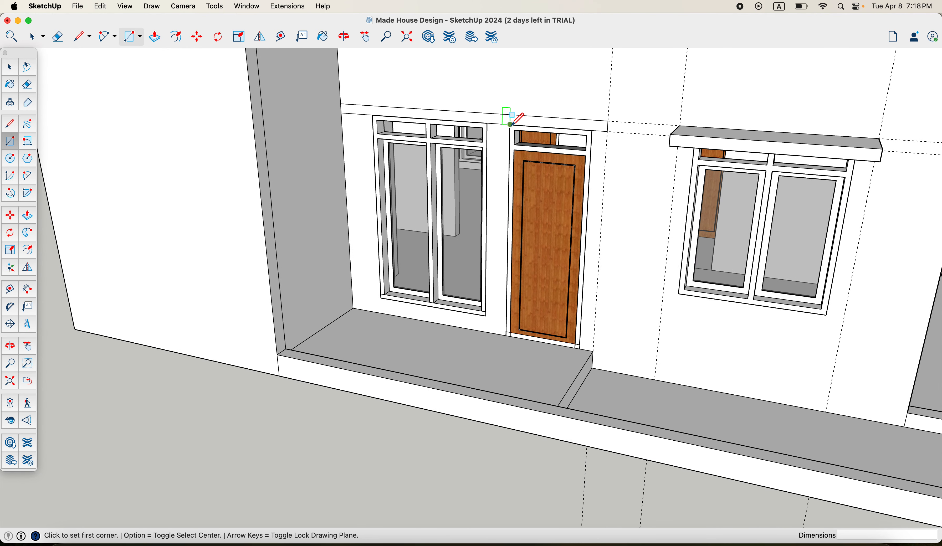
pyautogui.click(510, 124)
pyautogui.click(580, 348)
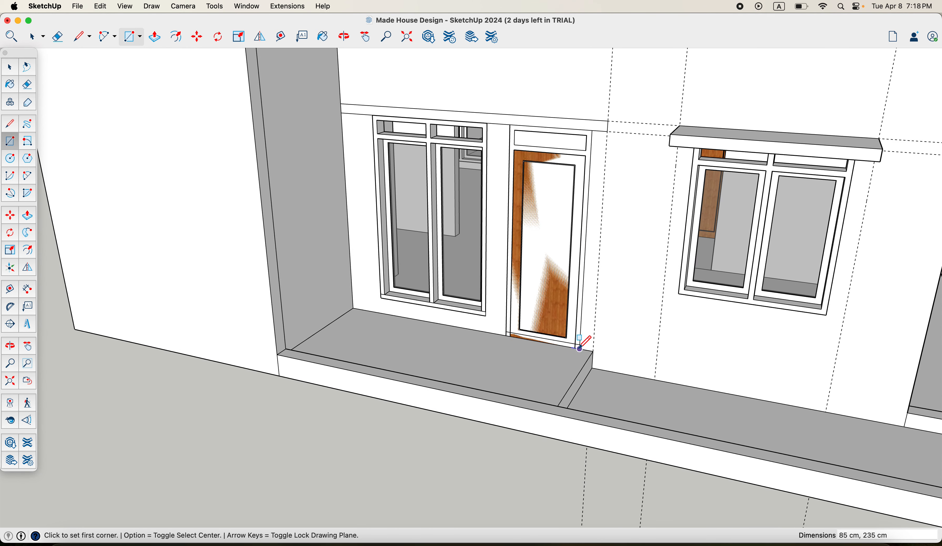
pyautogui.press('space')
pyautogui.press('p')
pyautogui.click(562, 298)
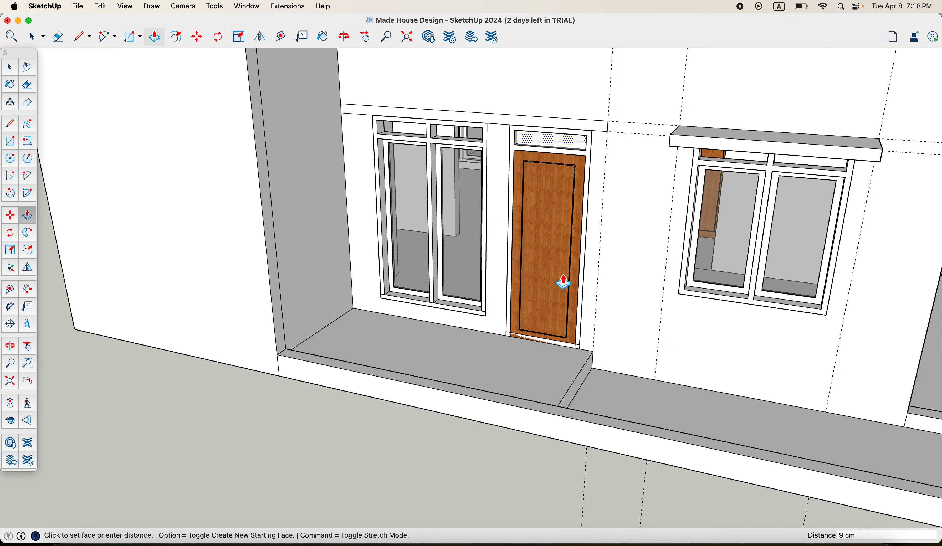
pyautogui.press('Return')
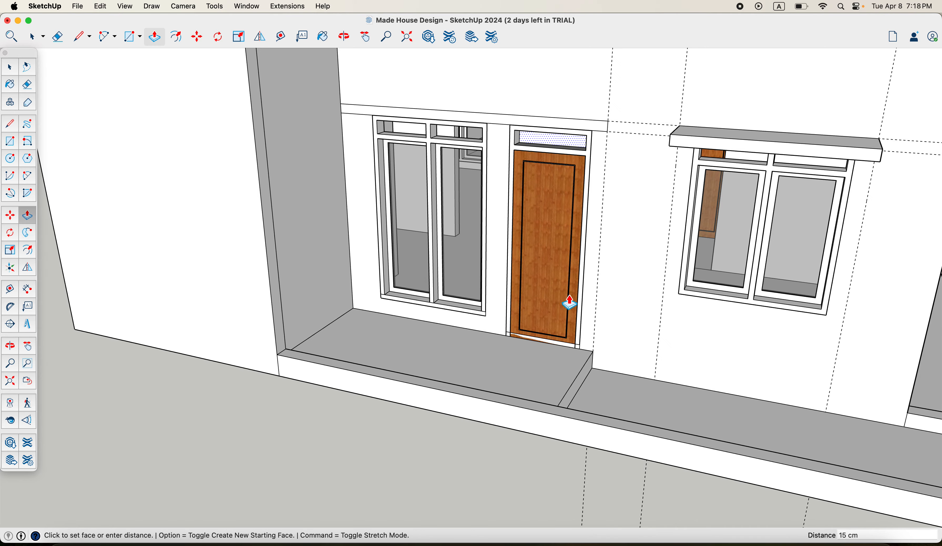
# Pull the canopy profile above the tall window and door out 135 cm to the end of the porch side wall
pyautogui.scroll(-5, 567, 303)
pyautogui.moveTo(568, 303); pyautogui.dragTo(580, 331, button='middle')
pyautogui.scroll(5, 580, 331)
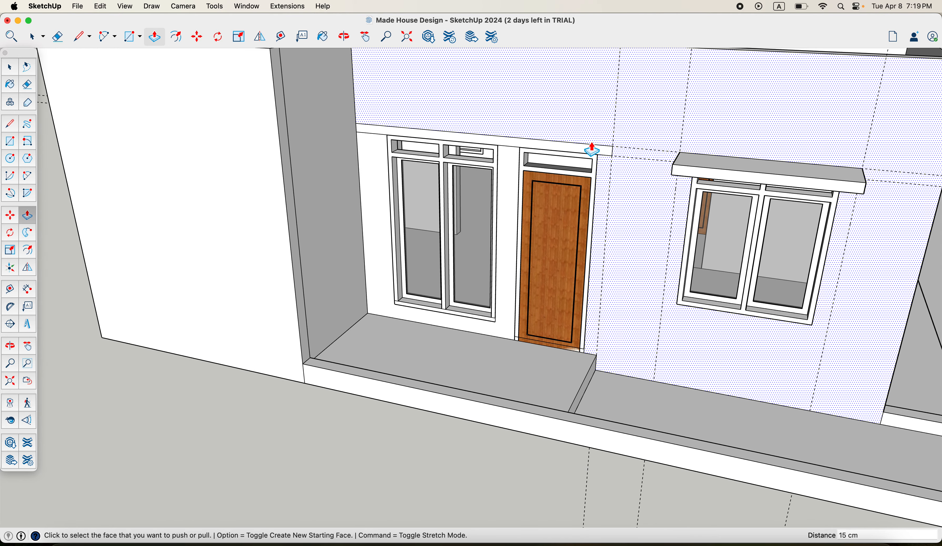
pyautogui.scroll(1, 593, 152)
pyautogui.click(594, 152)
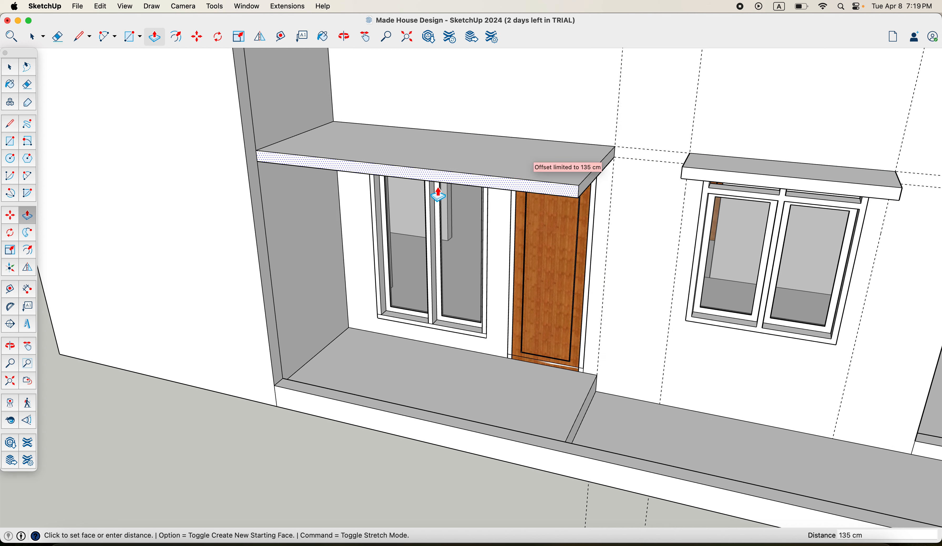
pyautogui.click(259, 177)
# Place a guide on the porch side wall 20 cm above the new canopy's top surface
pyautogui.scroll(-4, 307, 218)
pyautogui.moveTo(313, 217); pyautogui.dragTo(409, 244, button='middle')
pyautogui.keyDown('shift'); pyautogui.moveTo(473, 234); pyautogui.dragTo(435, 323, button='middle'); pyautogui.keyUp('shift')
pyautogui.scroll(5, 230, 158)
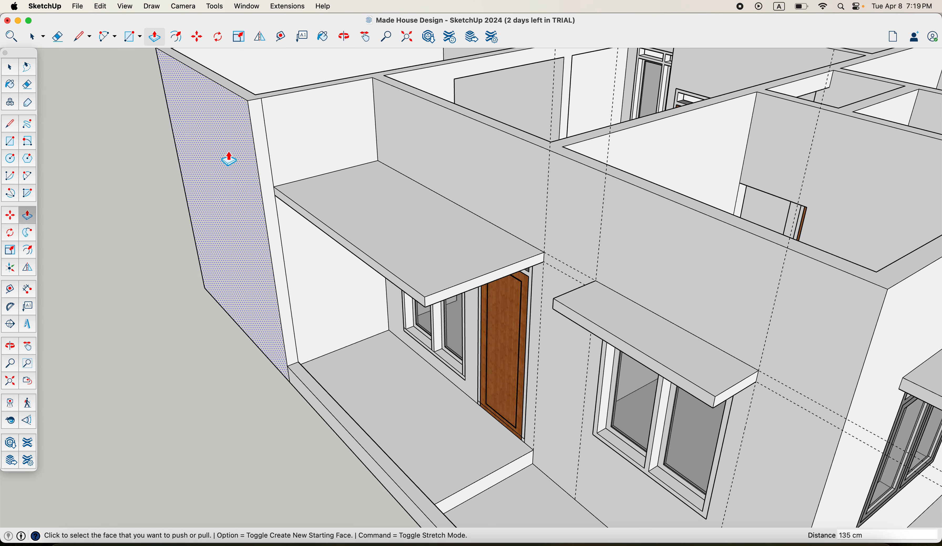
pyautogui.keyDown('shift'); pyautogui.moveTo(319, 187); pyautogui.dragTo(362, 221, button='middle'); pyautogui.keyUp('shift')
pyautogui.scroll(5, 325, 208)
pyautogui.press('space')
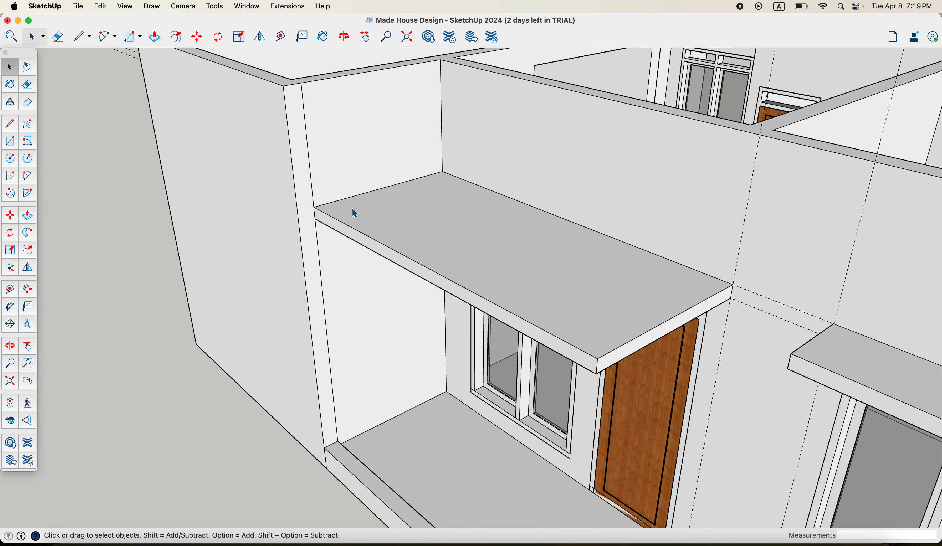
pyautogui.press('t')
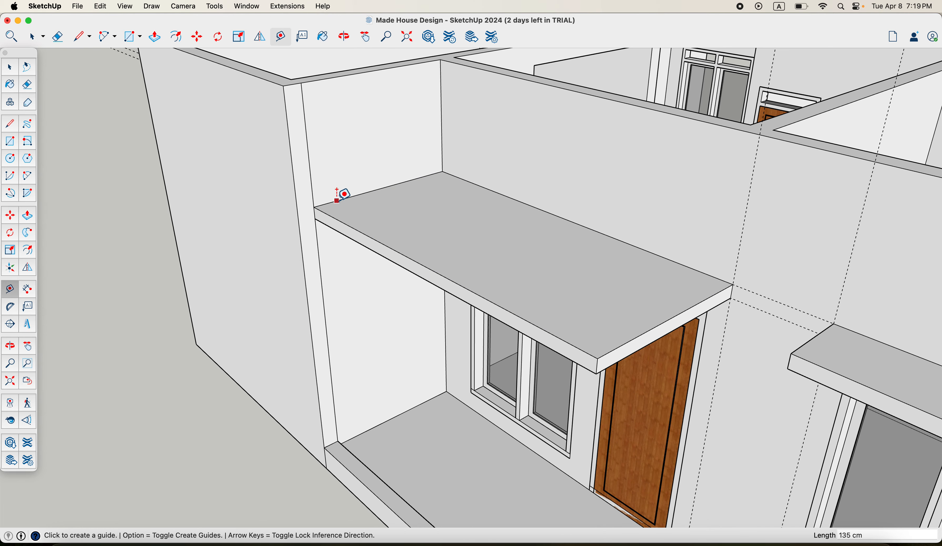
pyautogui.click(336, 201)
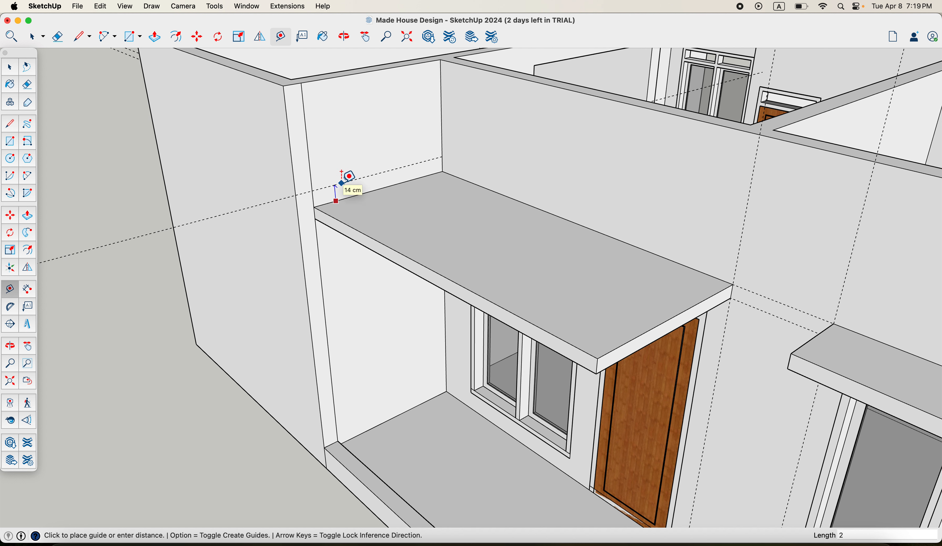
pyautogui.write('20')
pyautogui.press('Return')
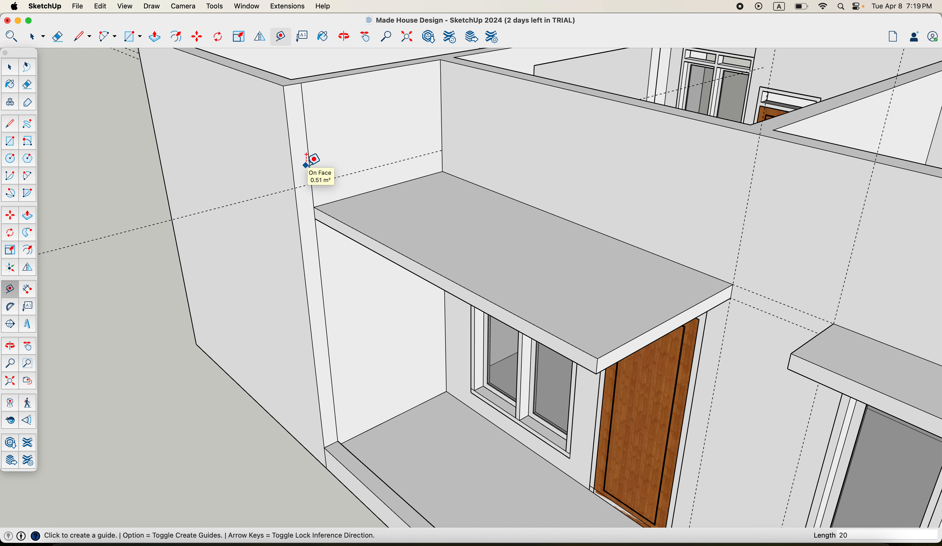
# Split the outer wall's narrow end face along the new guide and extend its lower part 300 cm along the porch
pyautogui.press('l')
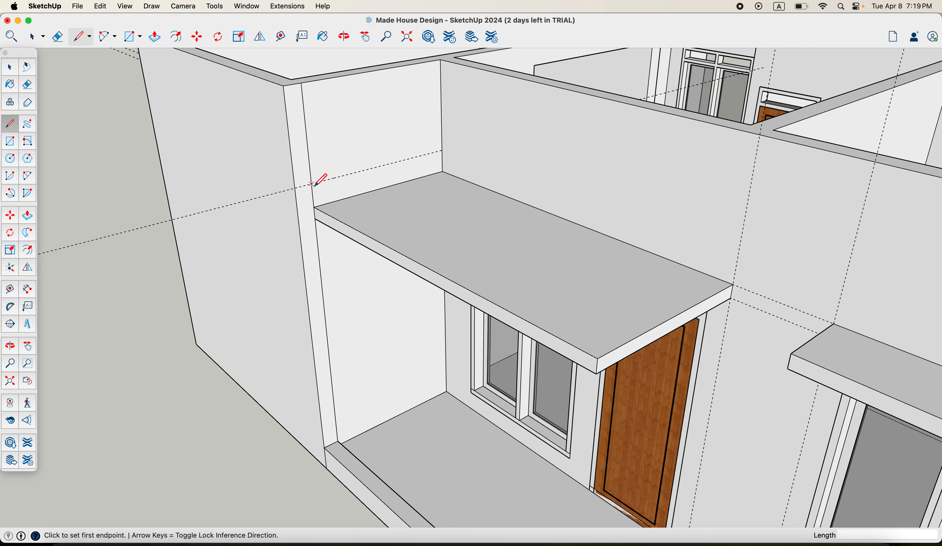
pyautogui.click(311, 183)
pyautogui.click(295, 188)
pyautogui.moveTo(353, 254)
pyautogui.mouseDown(button='middle')
pyautogui.moveTo(383, 257)
pyautogui.moveTo(370, 256)
pyautogui.mouseUp(button='middle')
pyautogui.press('p')
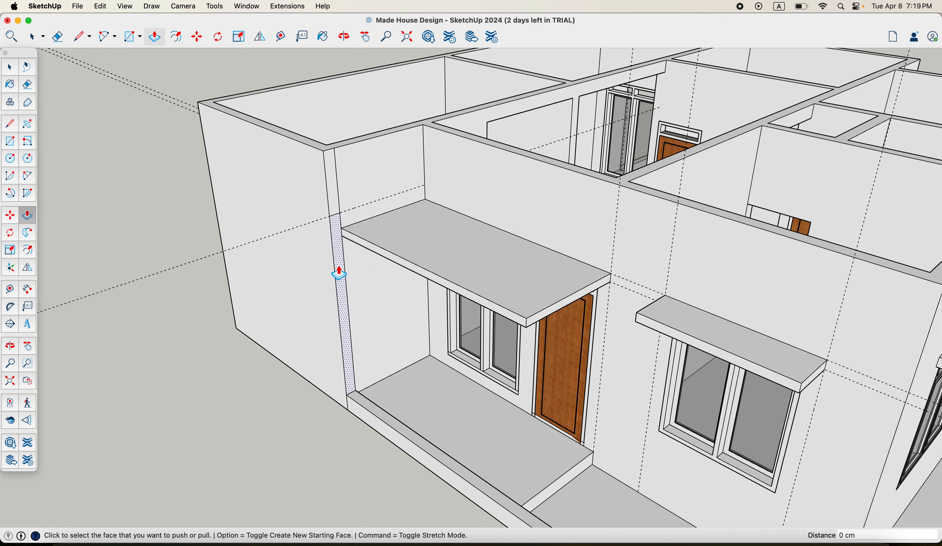
pyautogui.click(337, 269)
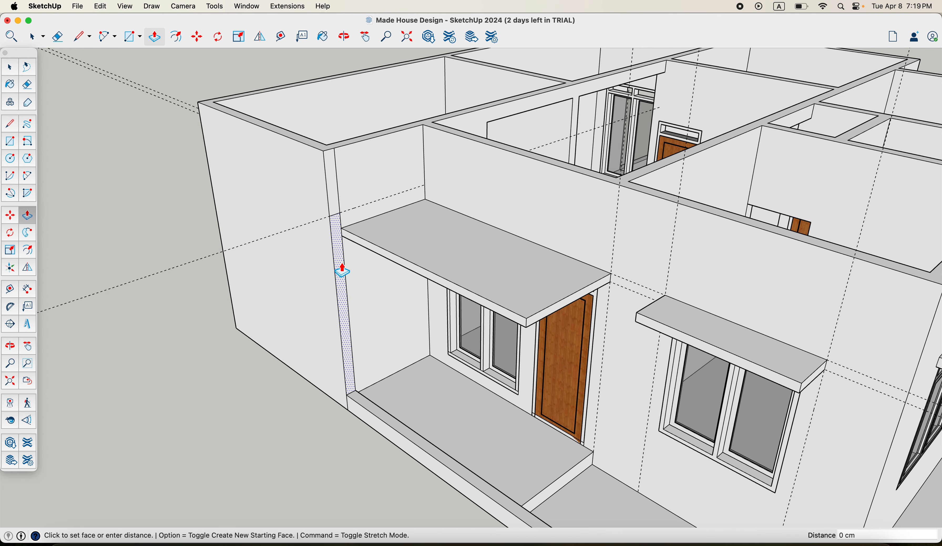
pyautogui.click(559, 307)
# Erase the leftover edges at the base of the extended porch wall and delete all guides from the model
pyautogui.moveTo(557, 309); pyautogui.dragTo(502, 317, button='middle')
pyautogui.scroll(3, 372, 381)
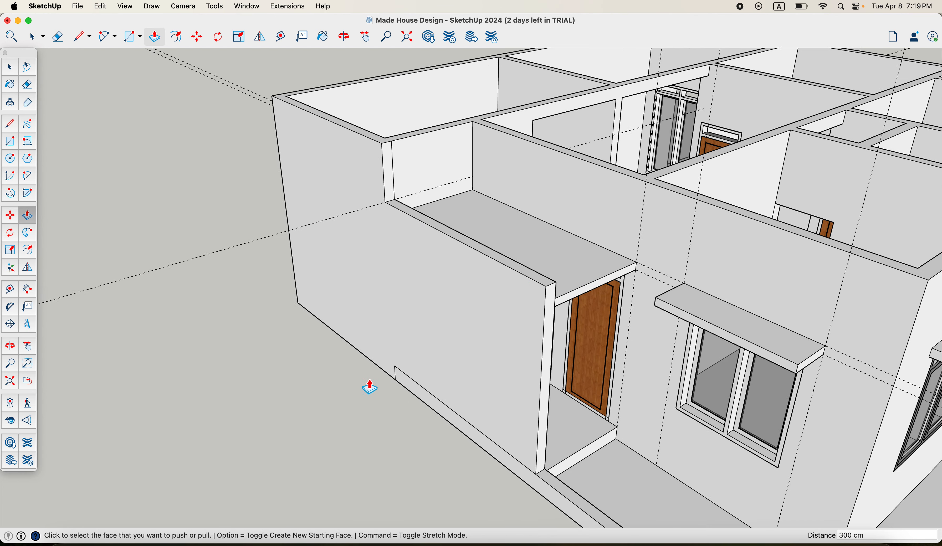
pyautogui.press('e')
pyautogui.moveTo(390, 371); pyautogui.dragTo(409, 376)
pyautogui.scroll(-10, 410, 376)
pyautogui.click(100, 6)
pyautogui.click(124, 124)
# Examine the canopy above the window beside the porch, including its underside and fit with the window frame
pyautogui.moveTo(597, 296)
pyautogui.mouseDown(button='middle')
pyautogui.moveTo(530, 315)
pyautogui.moveTo(758, 297)
pyautogui.mouseUp(button='middle')
pyautogui.scroll(10, 488, 273)
pyautogui.moveTo(538, 242); pyautogui.dragTo(610, 173, button='middle')
pyautogui.scroll(10, 669, 149)
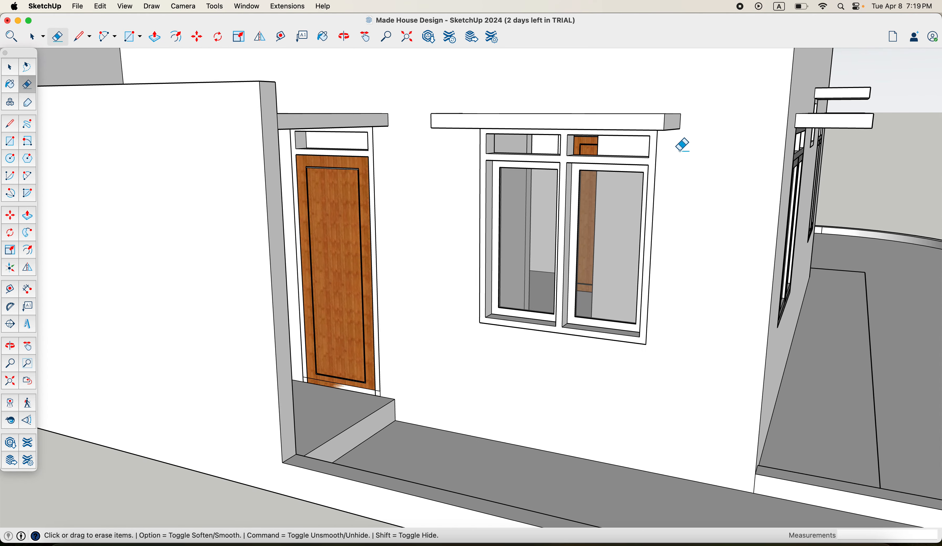
pyautogui.moveTo(683, 145); pyautogui.dragTo(642, 100, button='middle')
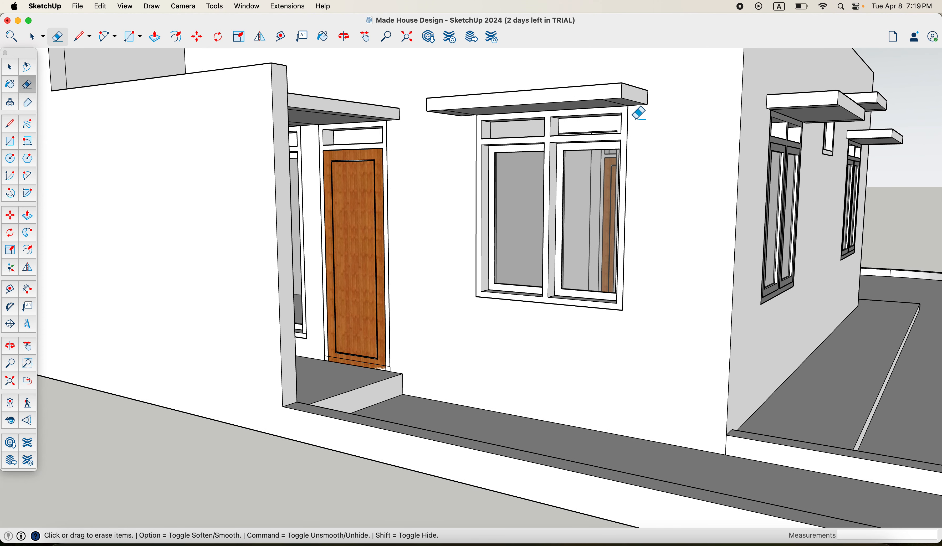
pyautogui.scroll(5, 639, 114)
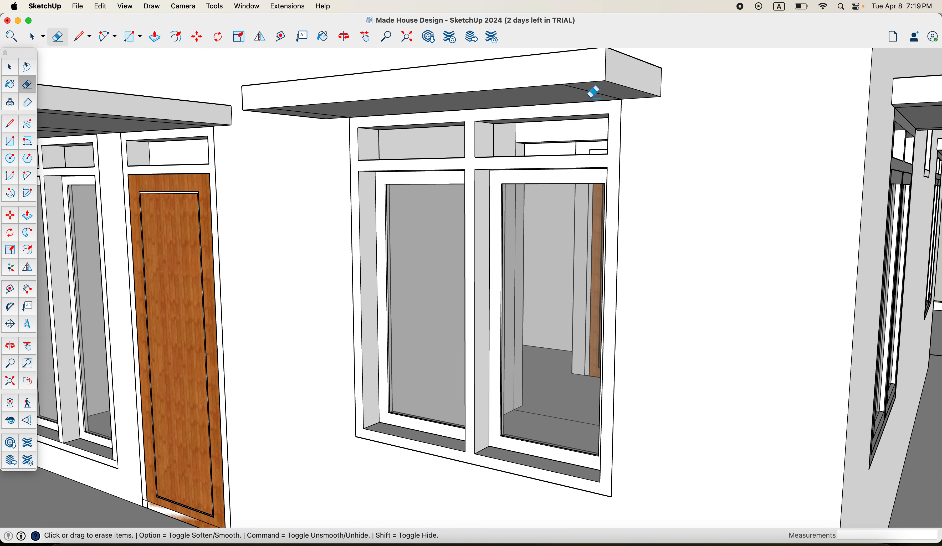
pyautogui.scroll(-3, 573, 110)
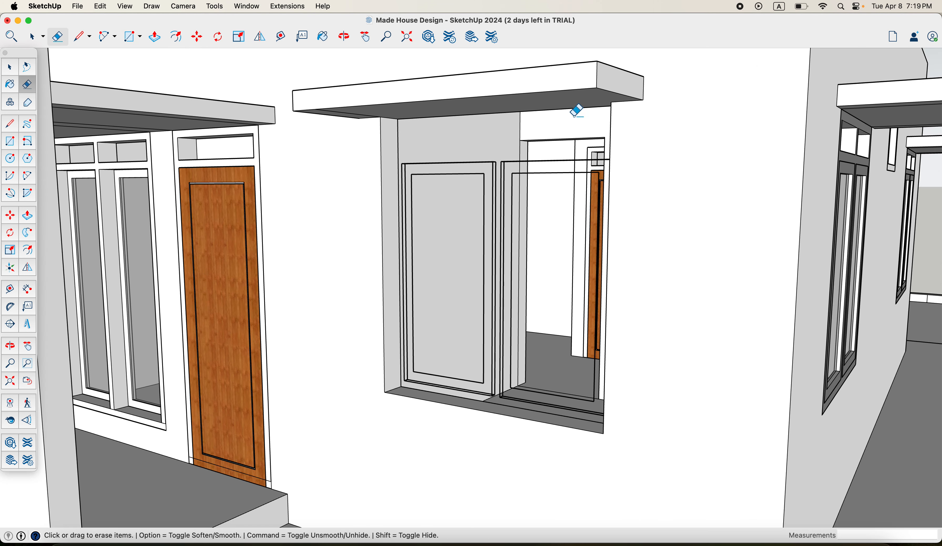
pyautogui.scroll(-6, 576, 111)
# Examine the whole house from all sides, checking the canopies, the porch walls and the curved boundary curb
pyautogui.moveTo(637, 170)
pyautogui.mouseDown(button='middle')
pyautogui.moveTo(590, 254)
pyautogui.moveTo(550, 280)
pyautogui.moveTo(689, 273)
pyautogui.moveTo(689, 255)
pyautogui.moveTo(633, 249)
pyautogui.moveTo(700, 218)
pyautogui.moveTo(716, 267)
pyautogui.mouseUp(button='middle')
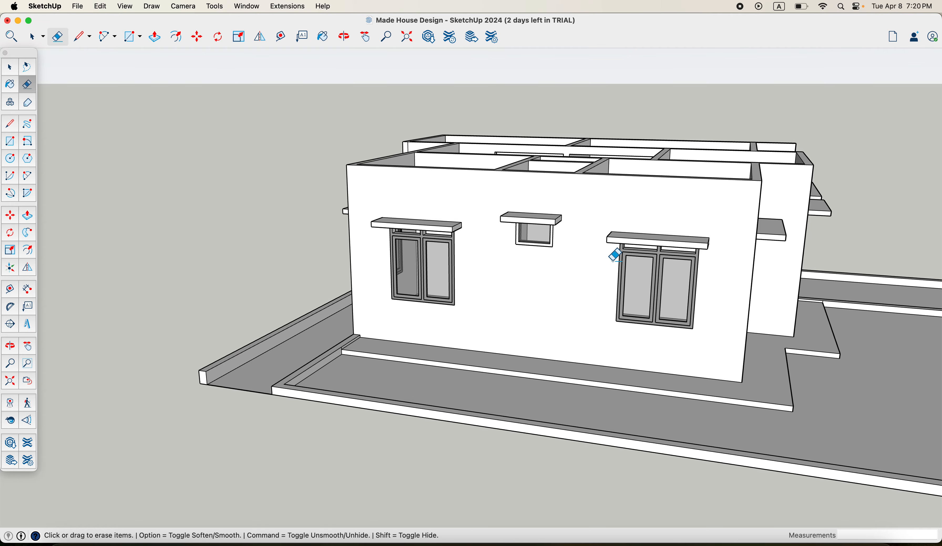
pyautogui.scroll(-5, 614, 262)
pyautogui.moveTo(641, 283); pyautogui.dragTo(593, 295, button='middle')
pyautogui.moveTo(705, 305); pyautogui.dragTo(559, 286, button='middle')
pyautogui.scroll(-2, 651, 299)
pyautogui.scroll(-4, 561, 295)
pyautogui.moveTo(627, 293)
pyautogui.mouseDown(button='middle')
pyautogui.moveTo(608, 309)
pyautogui.moveTo(587, 303)
pyautogui.moveTo(609, 300)
pyautogui.moveTo(580, 307)
pyautogui.moveTo(448, 280)
pyautogui.moveTo(496, 316)
pyautogui.moveTo(617, 359)
pyautogui.moveTo(589, 337)
pyautogui.mouseUp(button='middle')
pyautogui.scroll(6, 634, 303)
pyautogui.scroll(-3, 581, 300)
pyautogui.scroll(8, 549, 332)
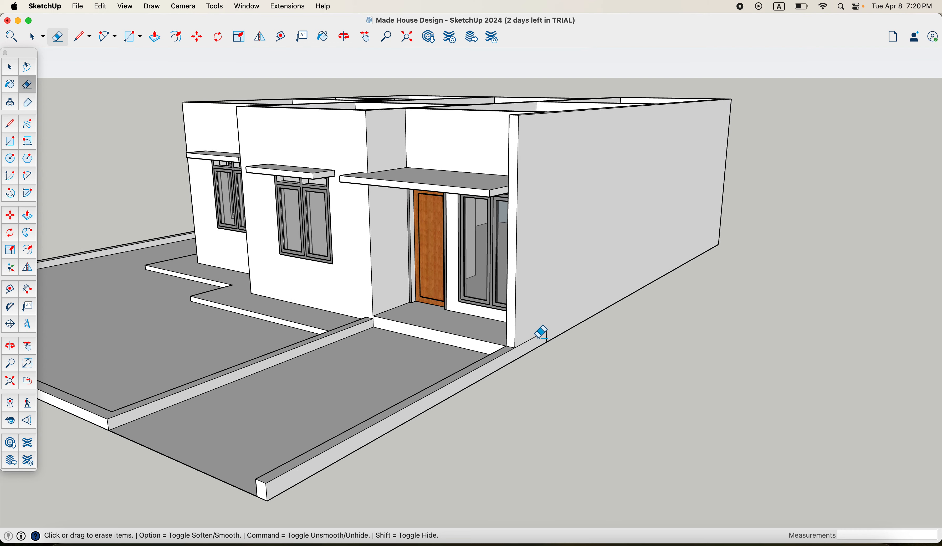
pyautogui.scroll(-5, 525, 338)
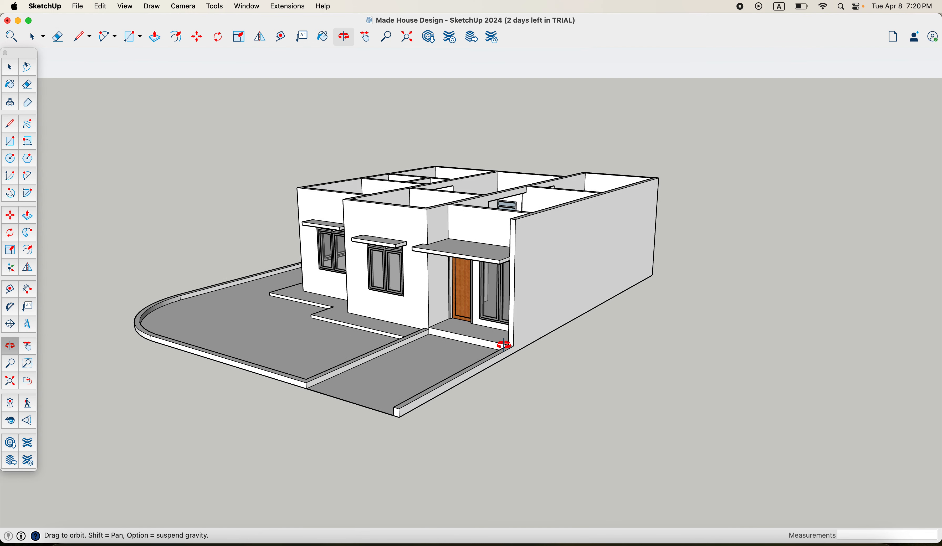
pyautogui.moveTo(504, 343); pyautogui.dragTo(141, 297, button='middle')
pyautogui.scroll(10, 183, 337)
pyautogui.click(194, 317)
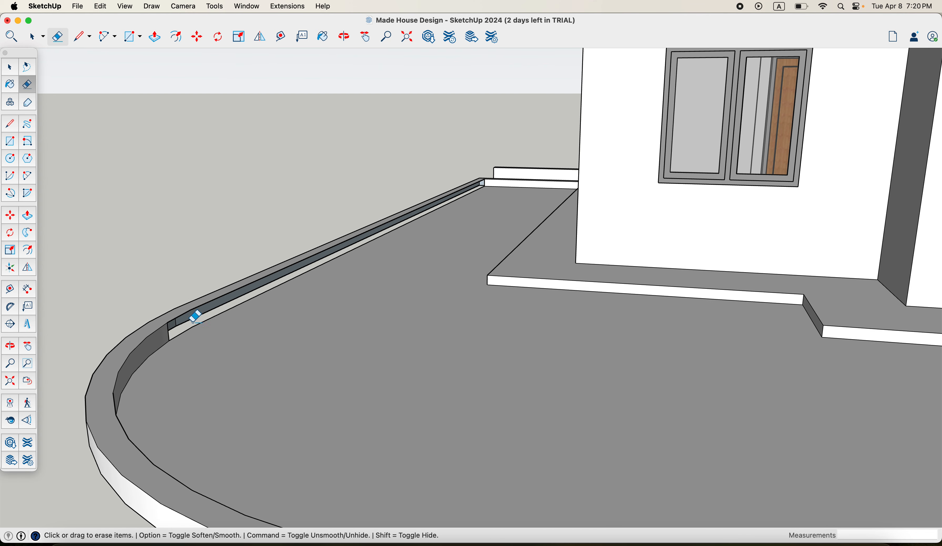
pyautogui.scroll(-15, 198, 318)
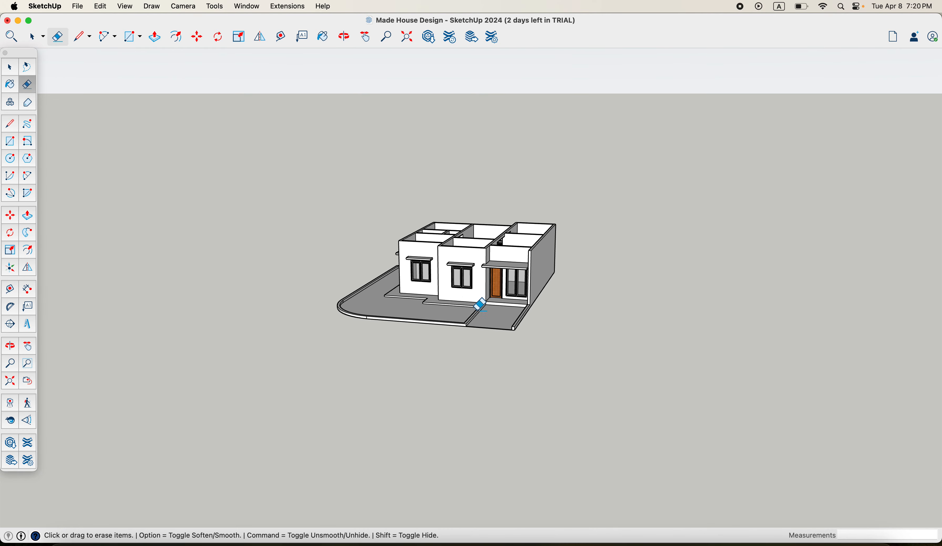
pyautogui.moveTo(468, 352)
pyautogui.mouseDown(button='middle')
pyautogui.moveTo(438, 332)
pyautogui.moveTo(489, 309)
pyautogui.moveTo(661, 277)
pyautogui.moveTo(443, 274)
pyautogui.moveTo(481, 300)
pyautogui.moveTo(416, 319)
pyautogui.moveTo(509, 353)
pyautogui.moveTo(683, 355)
pyautogui.moveTo(616, 353)
pyautogui.moveTo(741, 331)
pyautogui.mouseUp(button='middle')
pyautogui.press('e')
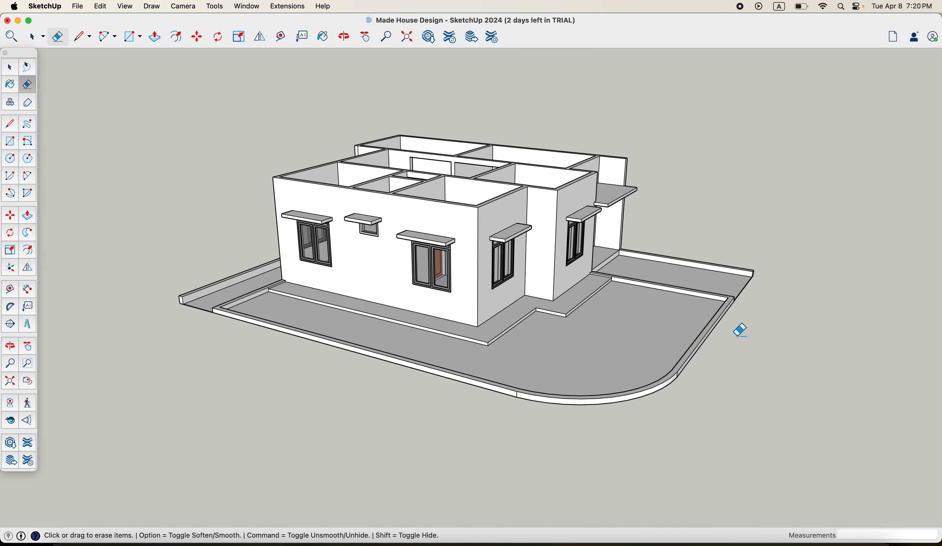